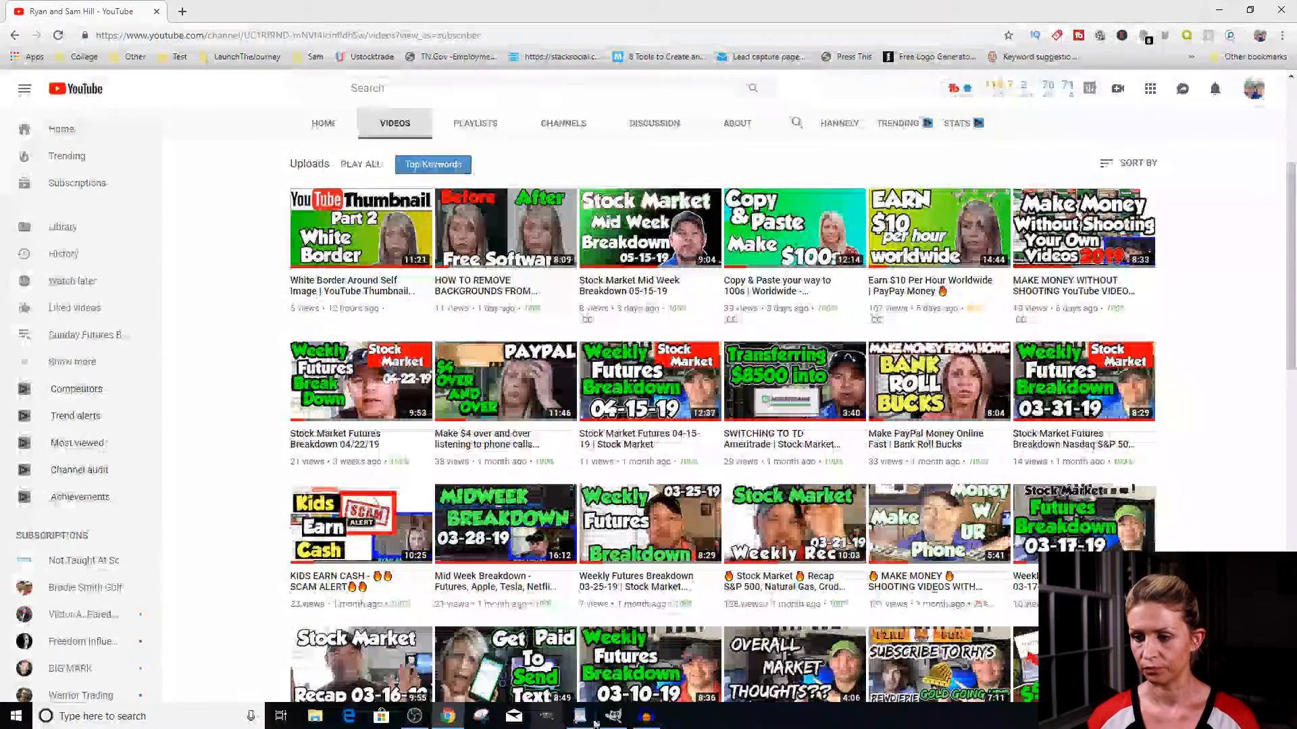
Switch to GIMP and open removebackgroundthumbnailtutorial.xcf from the 1Thumbnail folder
{"action": "left_click", "coordinate": [613, 716]}
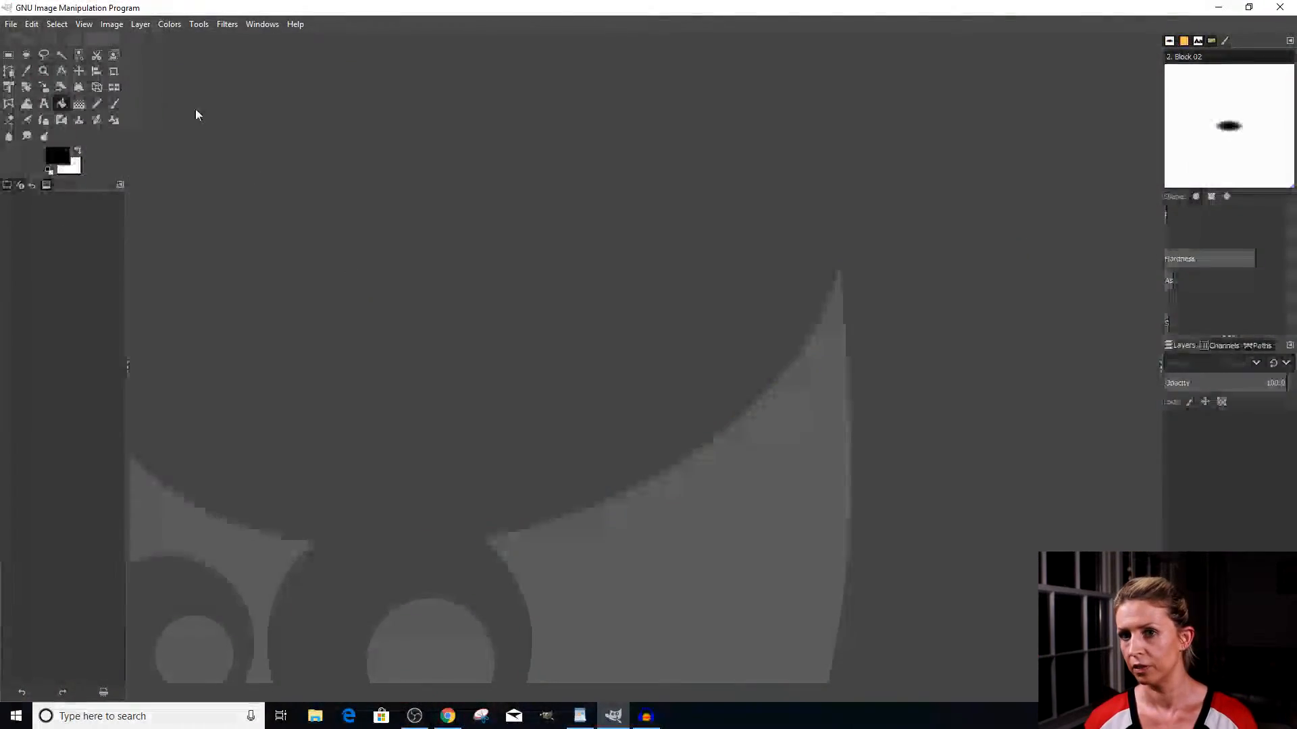
{"action": "left_click", "coordinate": [10, 25]}
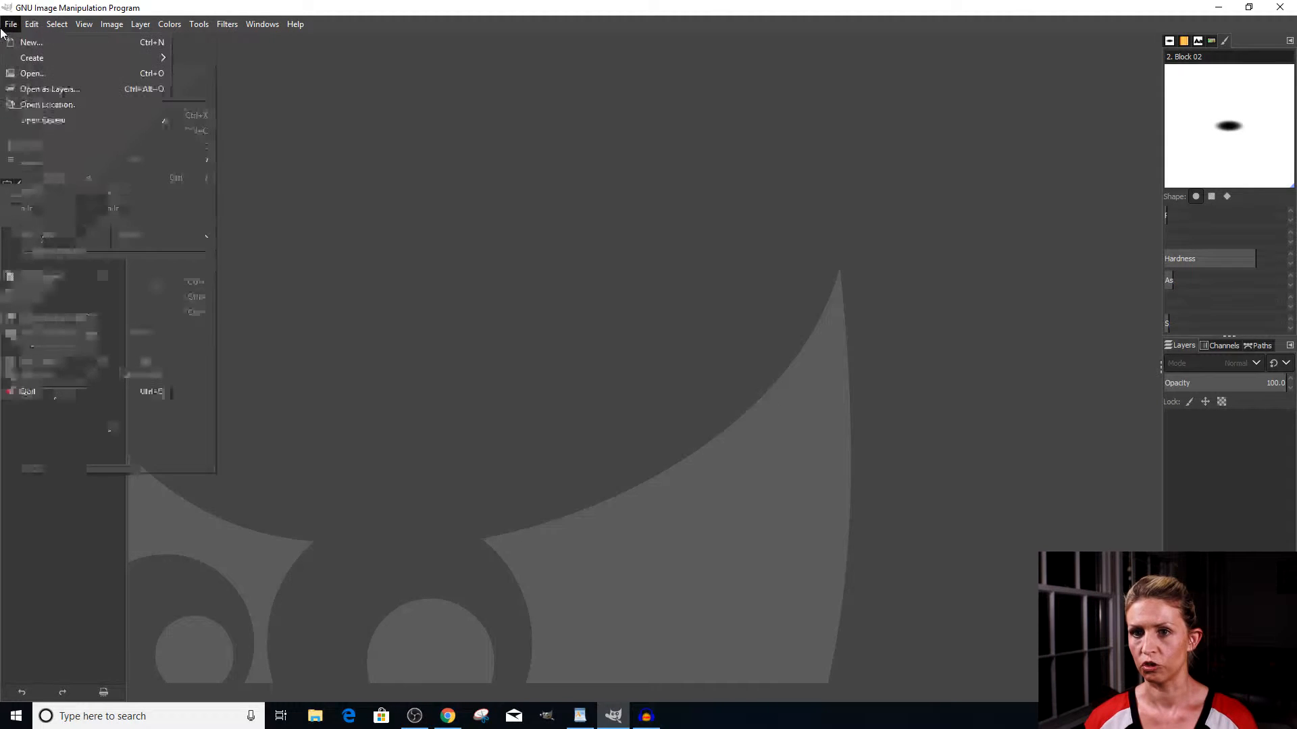
{"action": "left_click", "coordinate": [27, 74]}
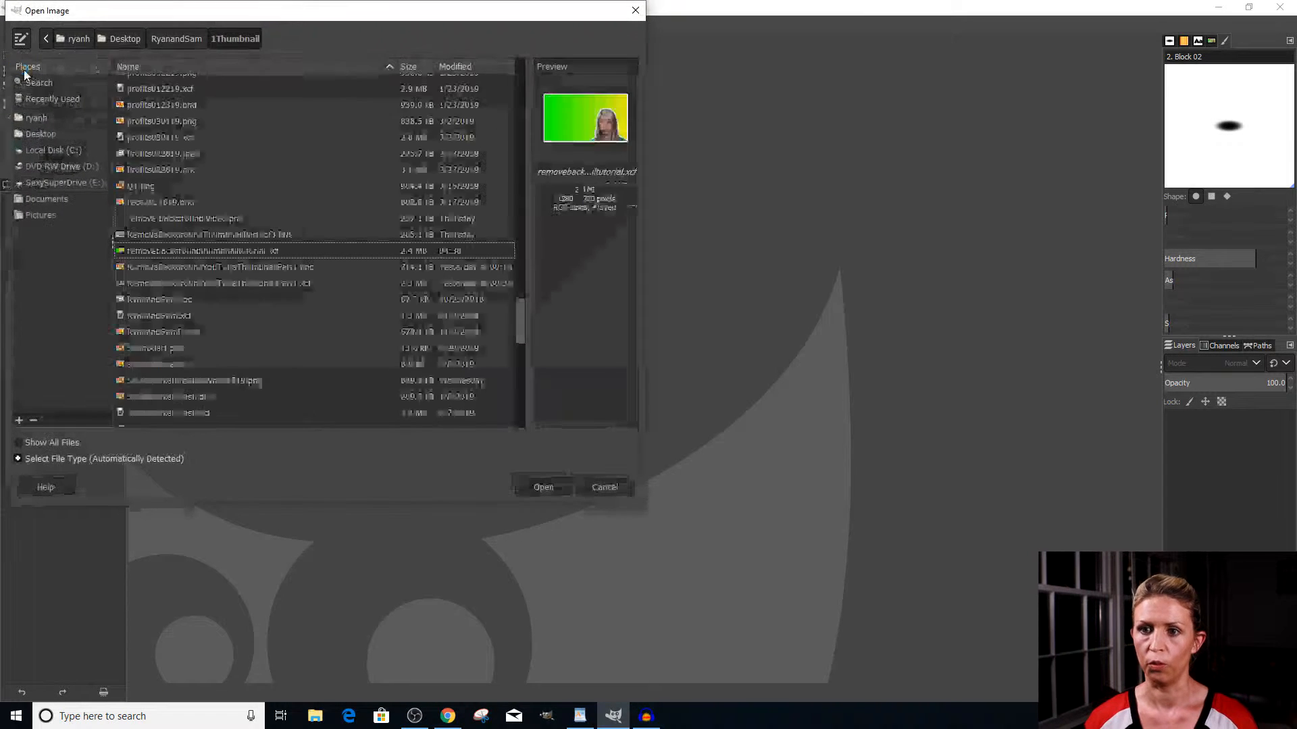
{"action": "left_click", "coordinate": [177, 252]}
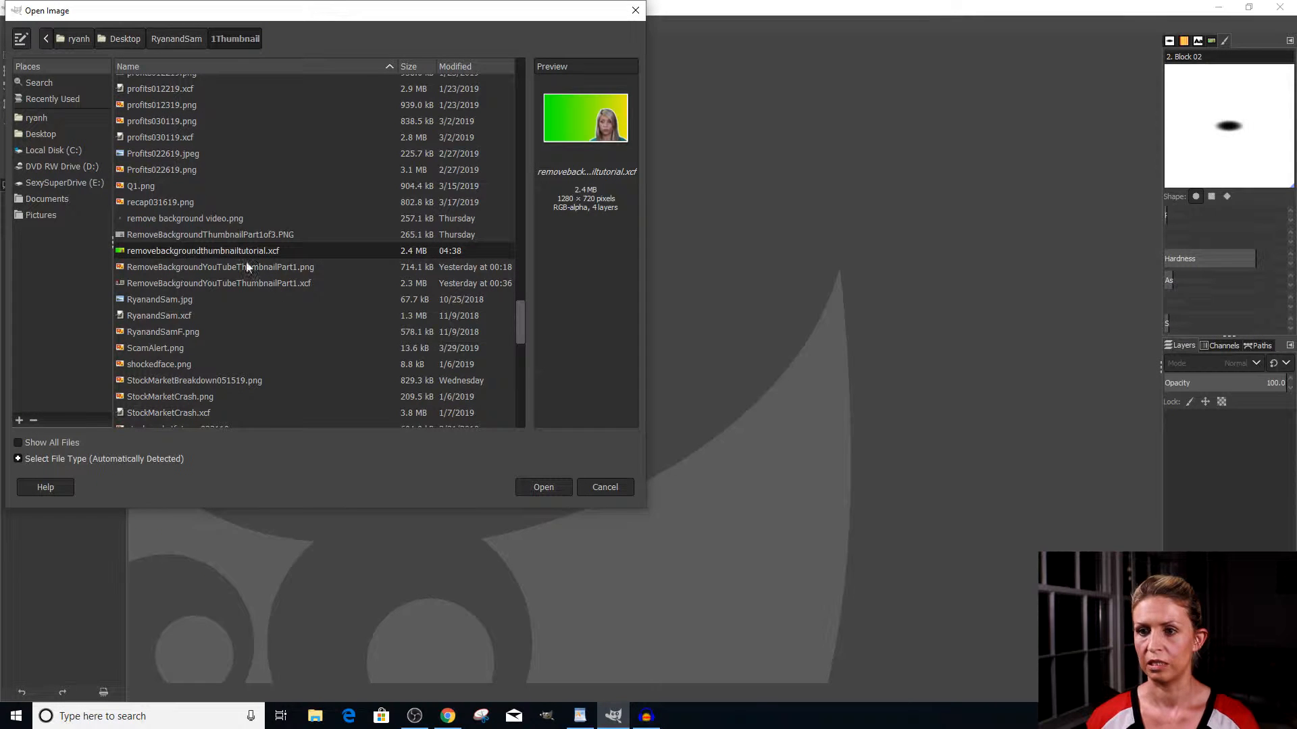
{"action": "left_click", "coordinate": [531, 487]}
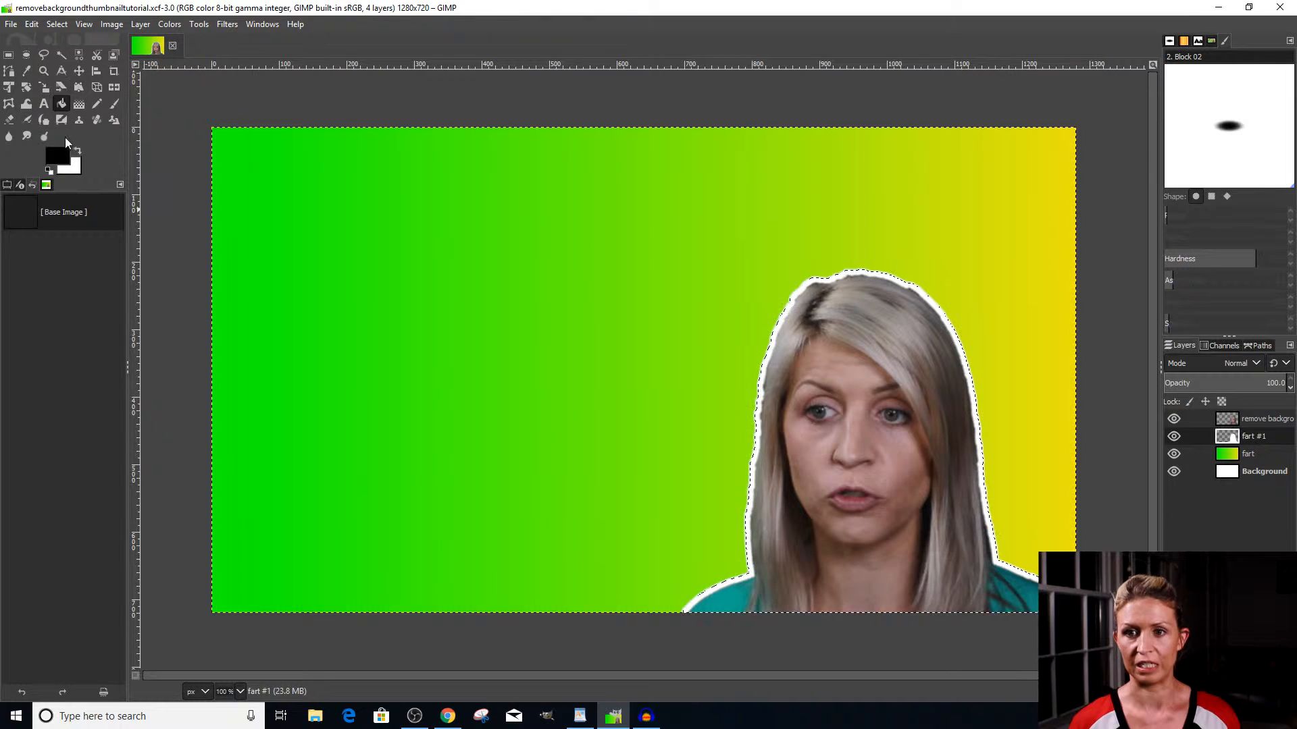
Add the text "Thumbnail" in black GROBOLD Medium at 180 px across the upper part of the image
{"action": "left_click", "coordinate": [44, 104]}
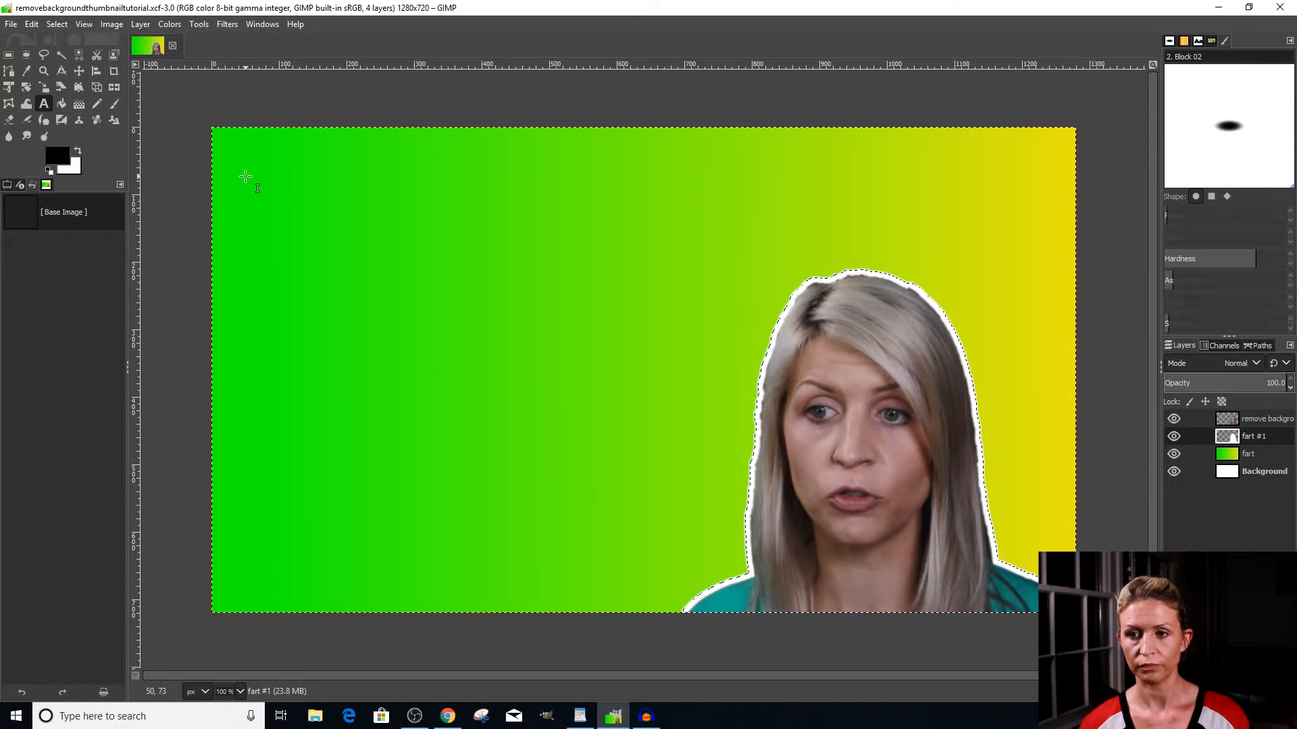
{"action": "left_click", "coordinate": [236, 169]}
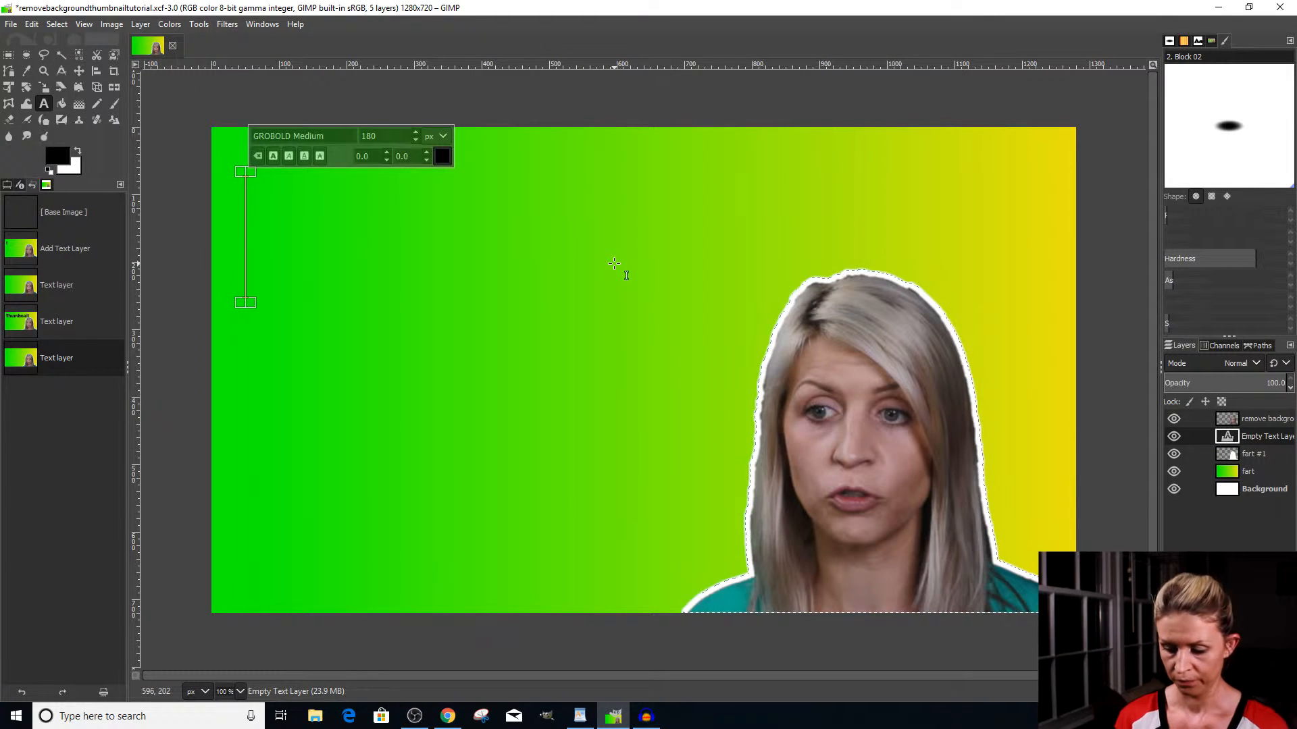
{"action": "type", "text": "Thumb"}
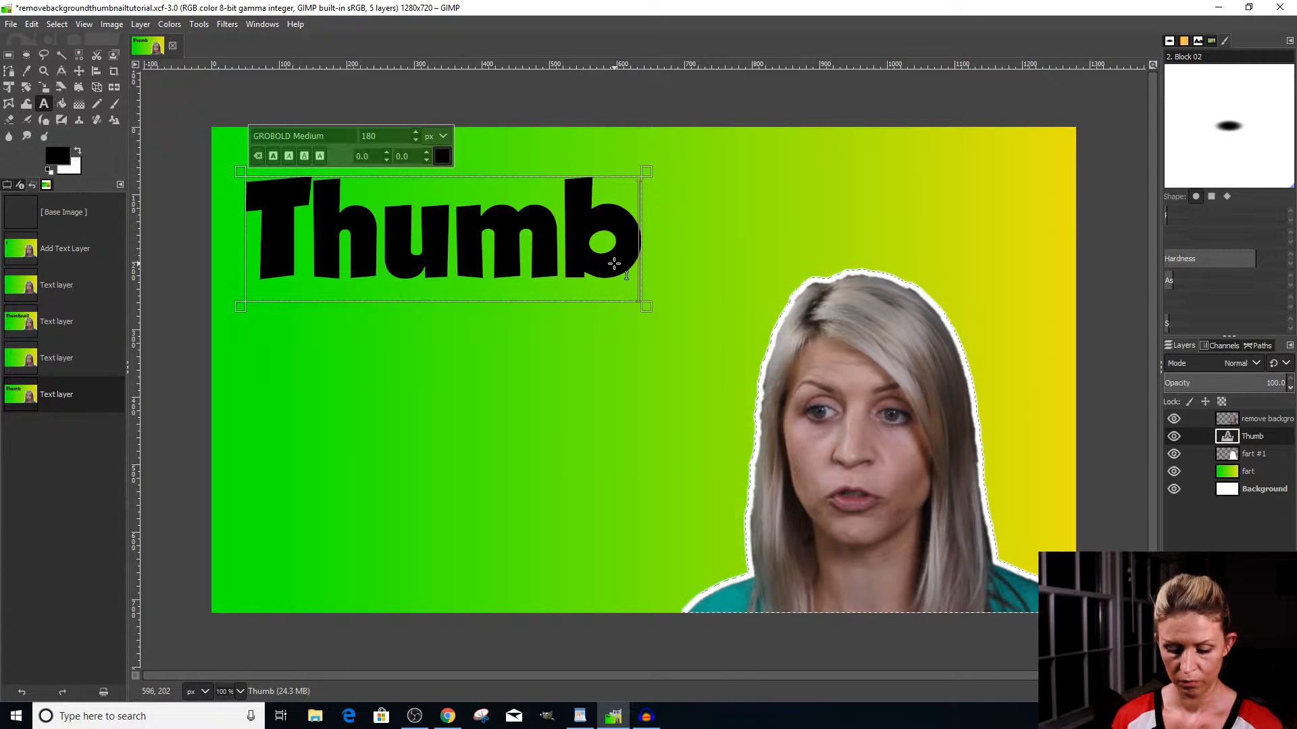
{"action": "type", "text": "nail"}
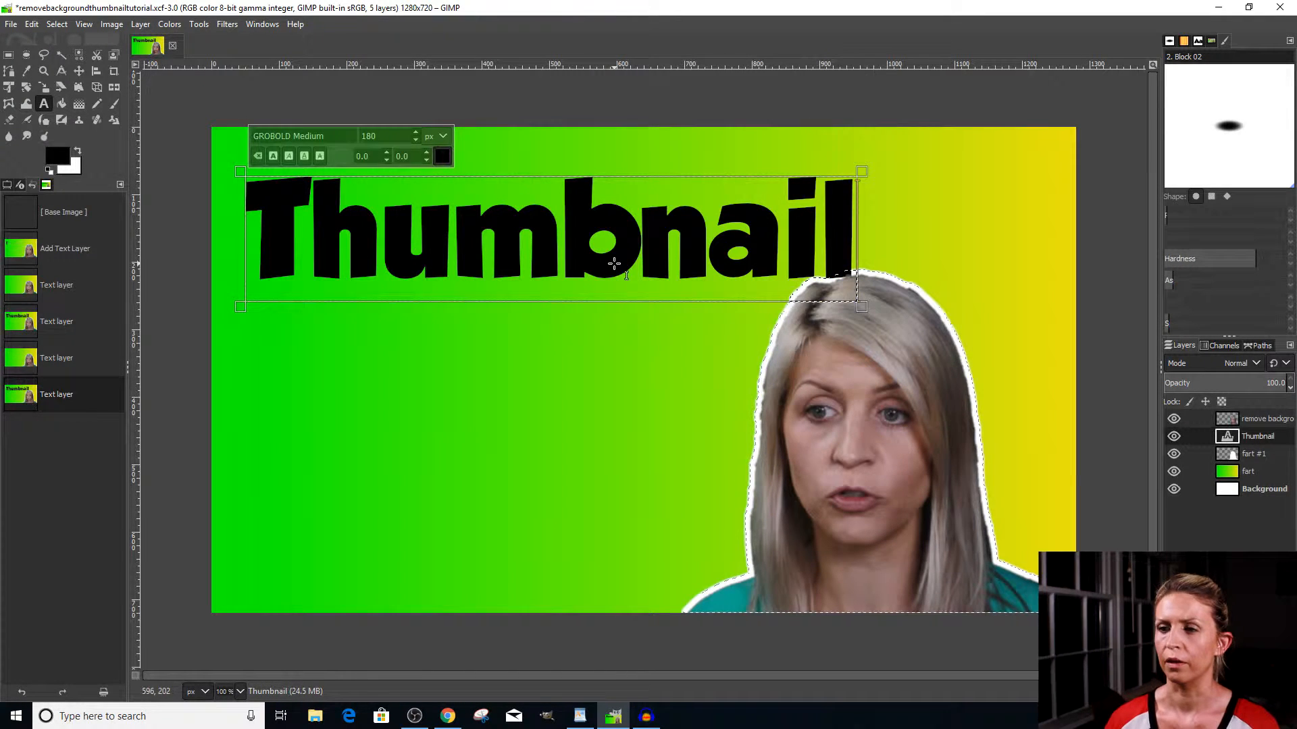
Add a separate text layer reading "Tutorial" below the word Thumbnail
{"action": "left_click", "coordinate": [271, 338]}
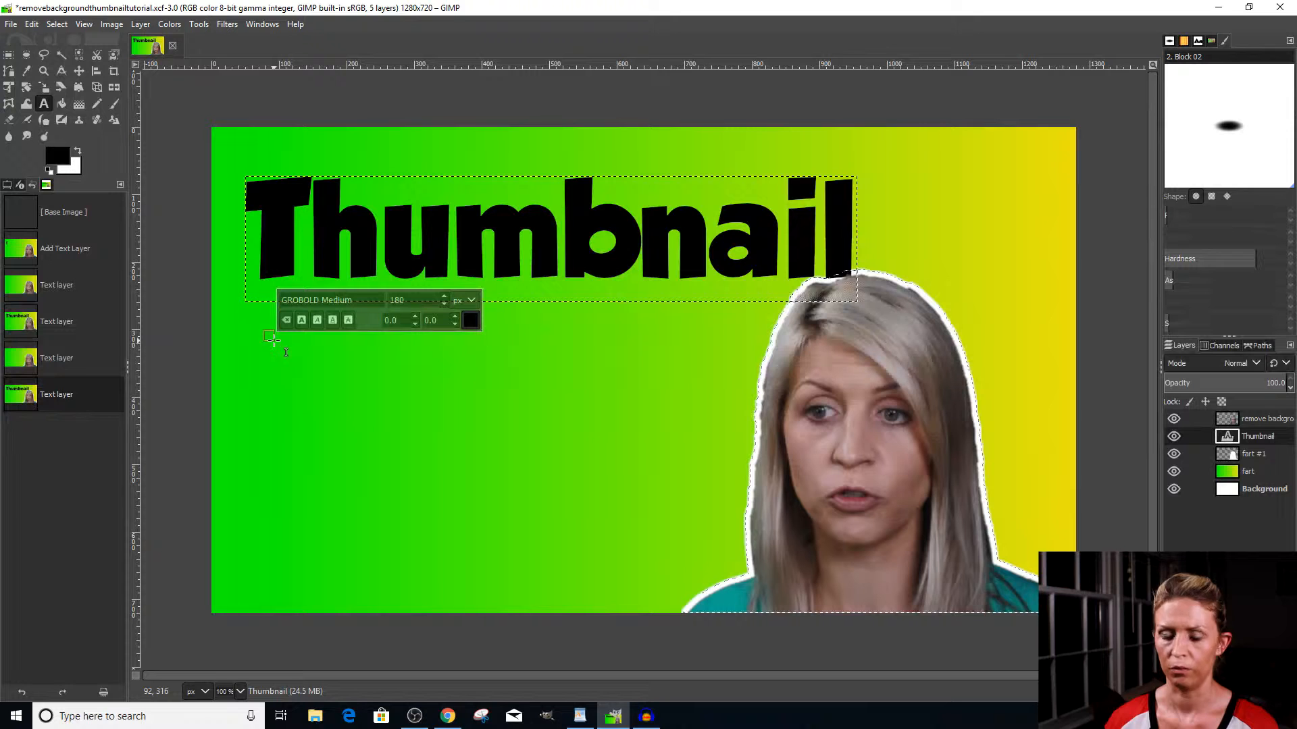
{"action": "type", "text": "T"}
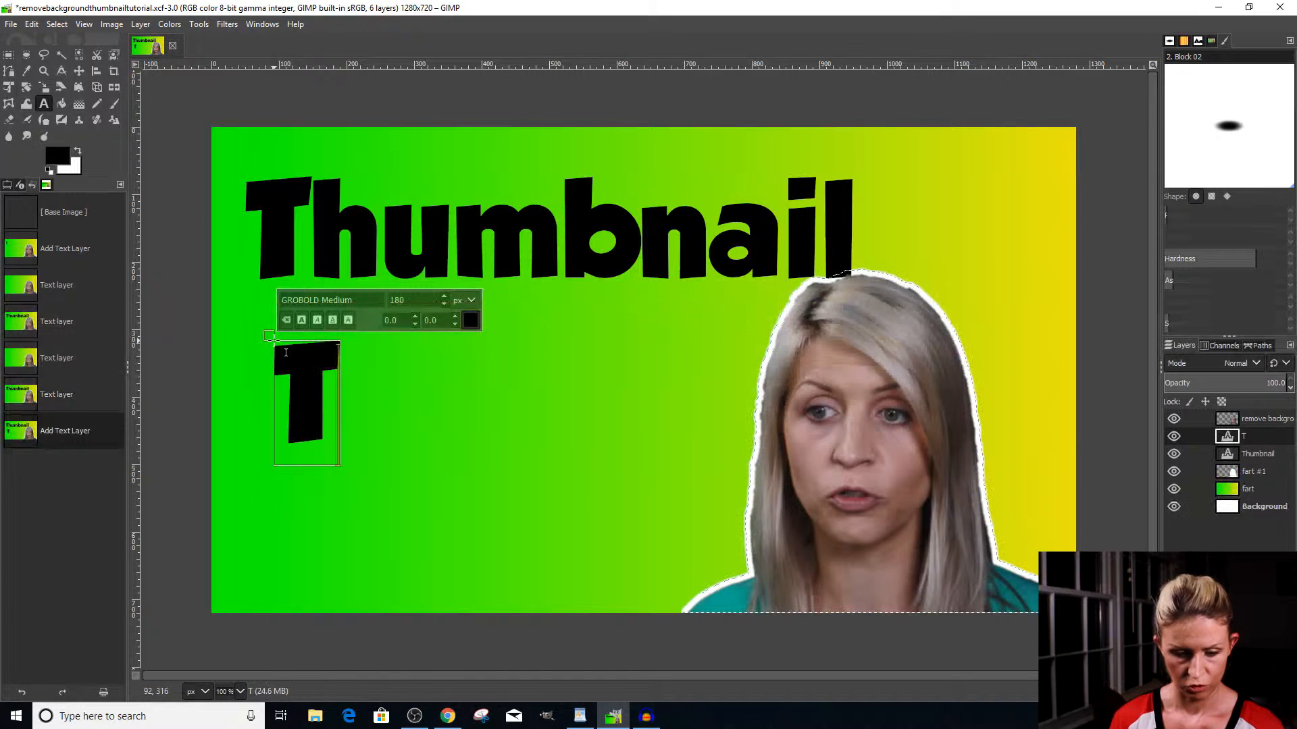
{"action": "type", "text": "utorial"}
Add a third text layer reading "Part 3", with a capital P, below the word Tutorial
{"action": "left_click", "coordinate": [341, 507]}
{"action": "type", "text": "p"}
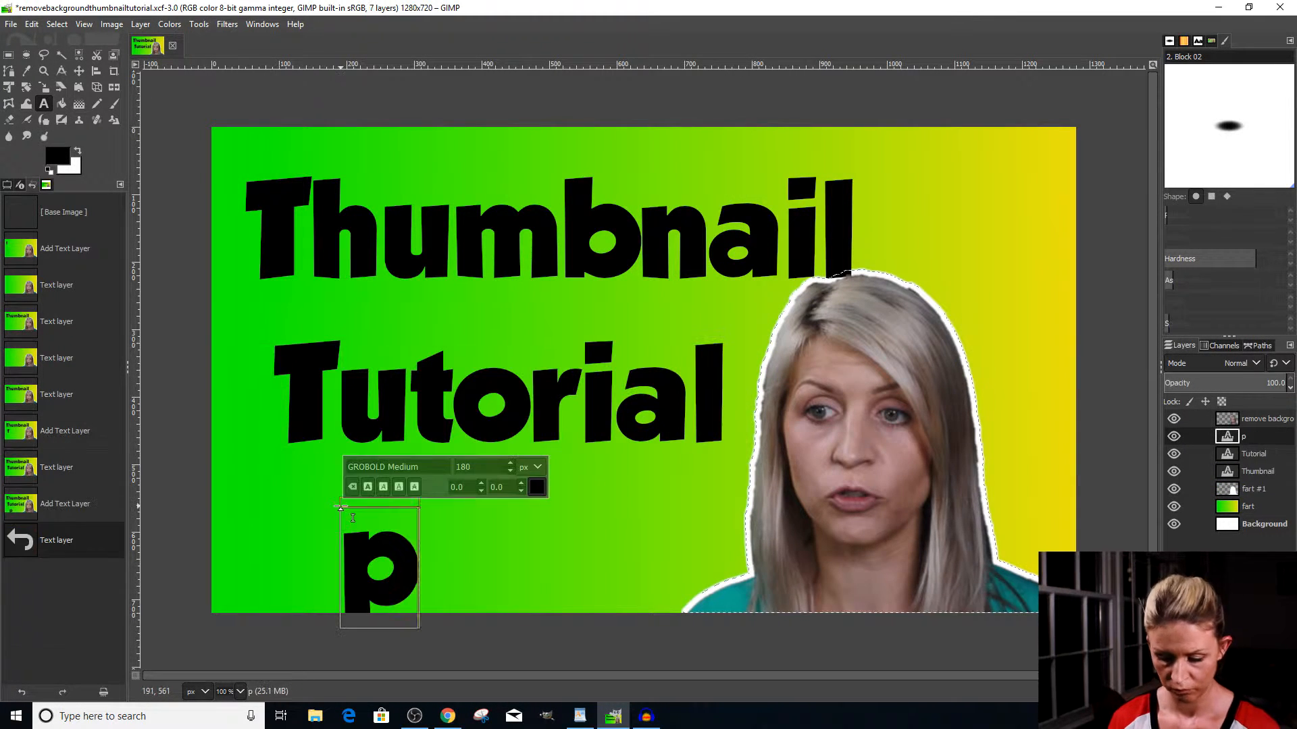
{"action": "type", "text": "art"}
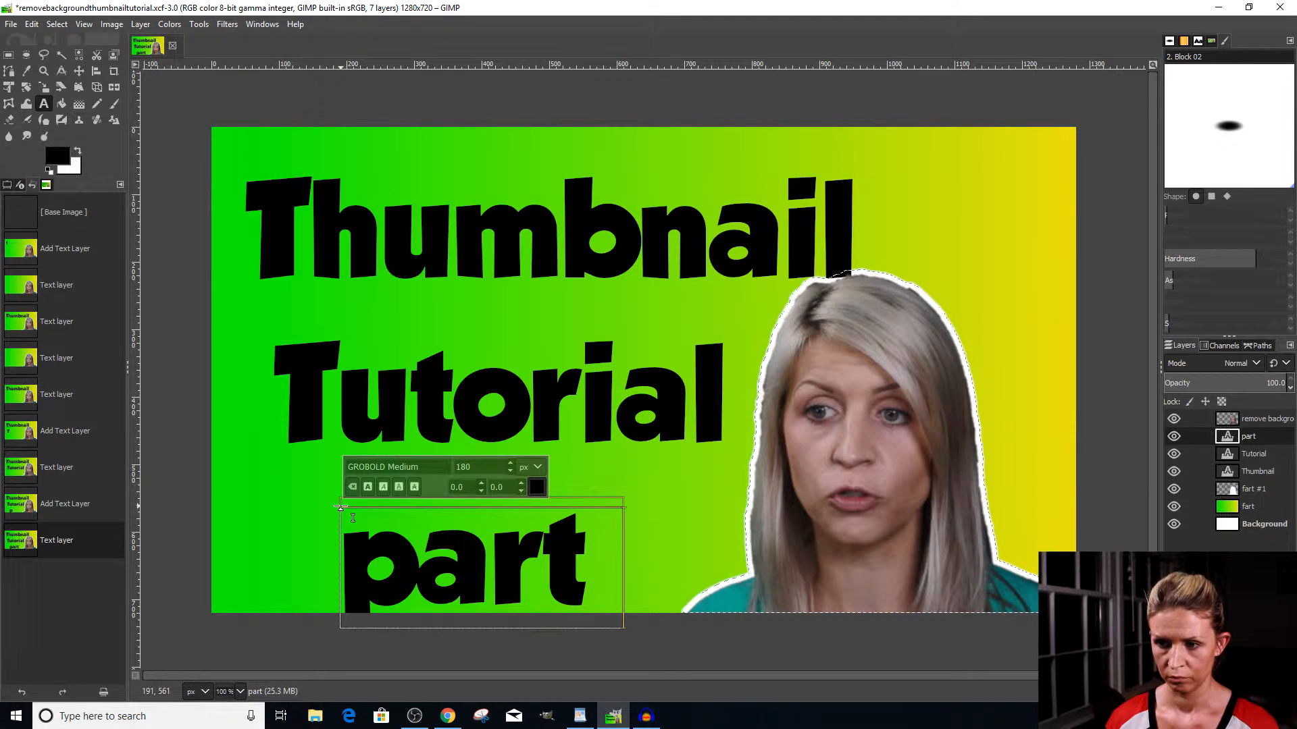
{"action": "type", "text": " 3"}
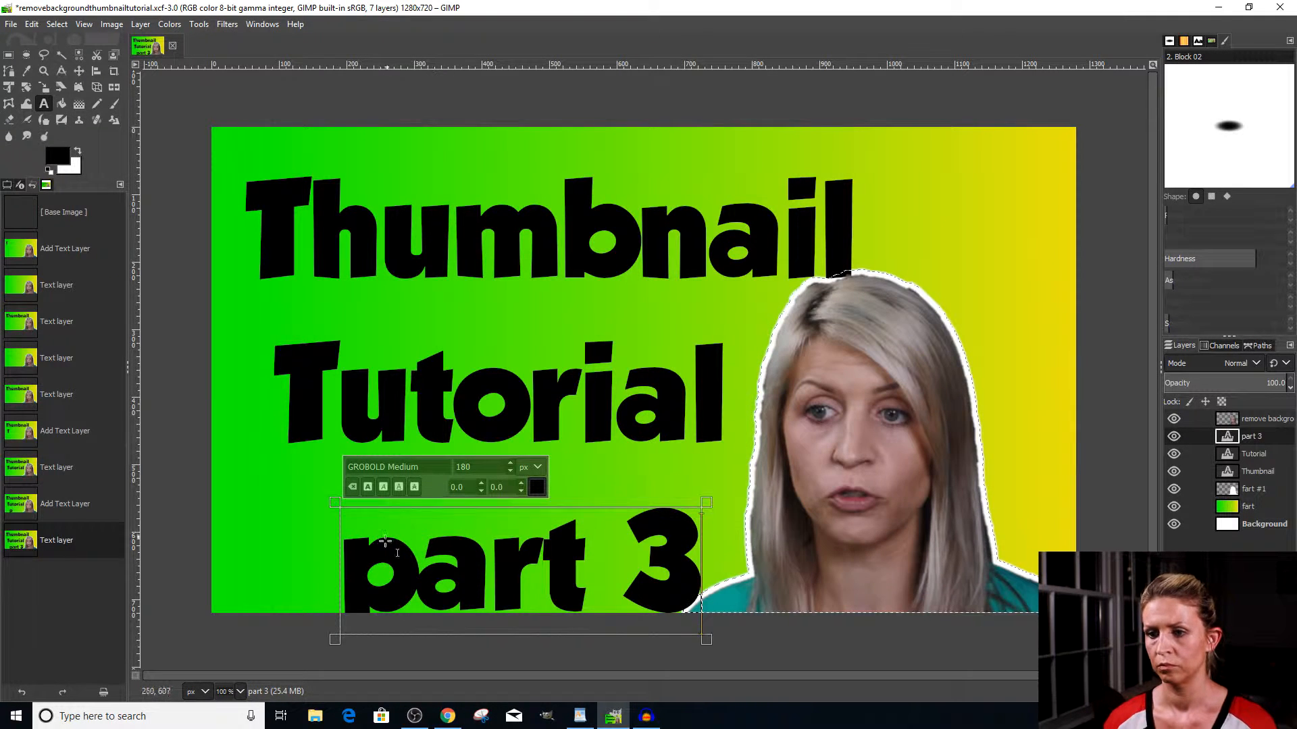
{"action": "left_click", "coordinate": [419, 566]}
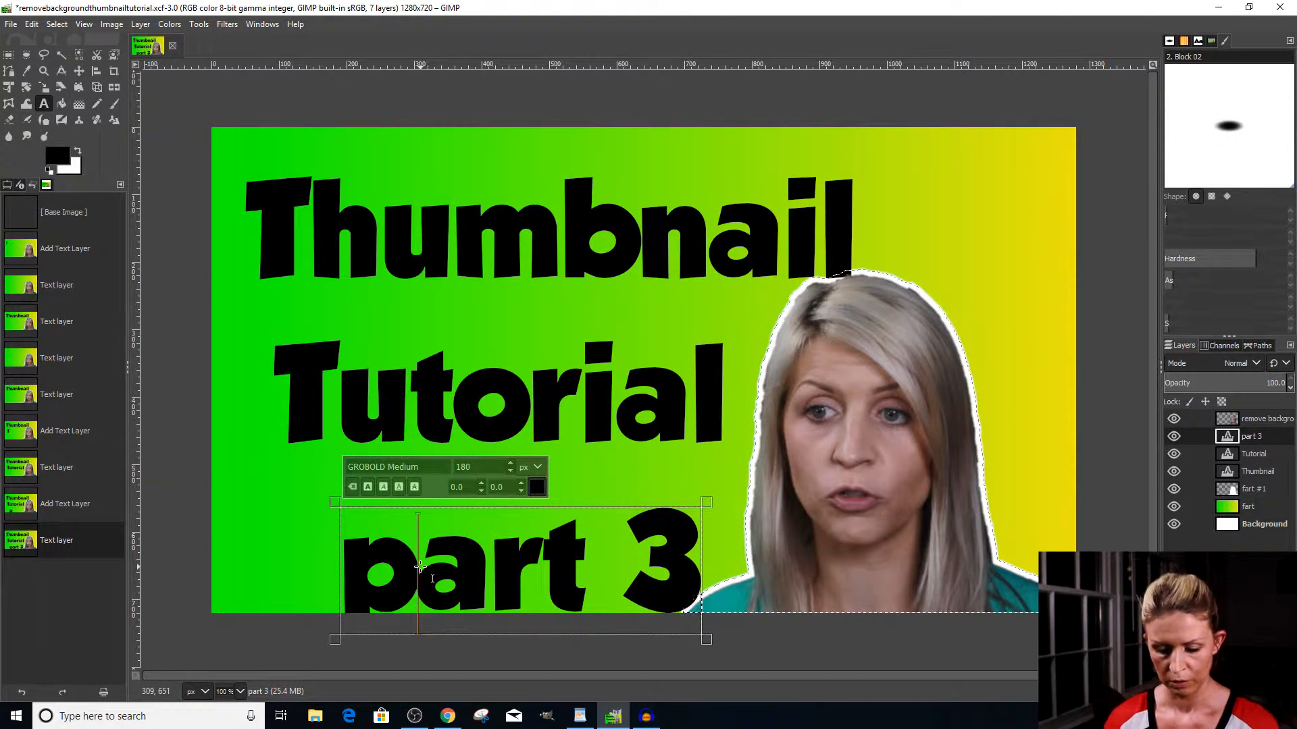
{"action": "key", "text": "BackSpace"}
{"action": "type", "text": "P"}
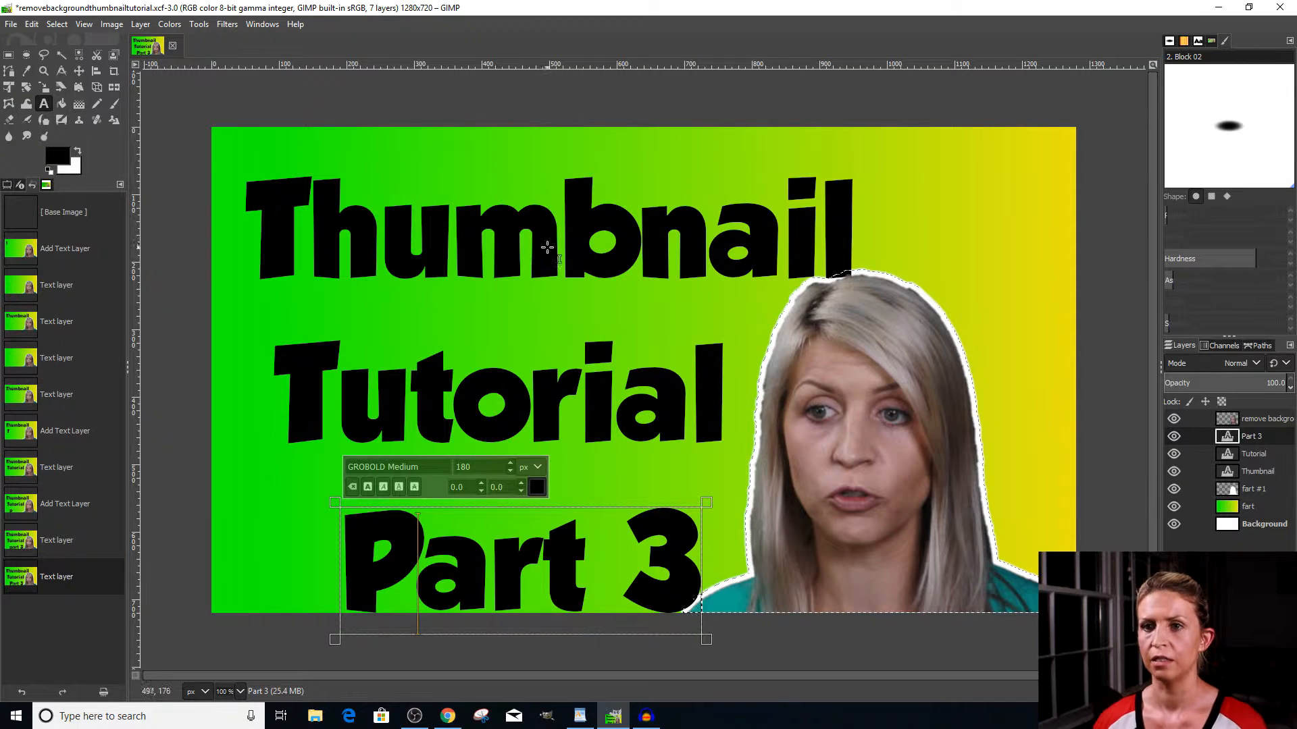
Move the Thumbnail, Tutorial and Part 3 texts up and to the left so all three lines fit beside the woman
{"action": "left_click", "coordinate": [78, 71]}
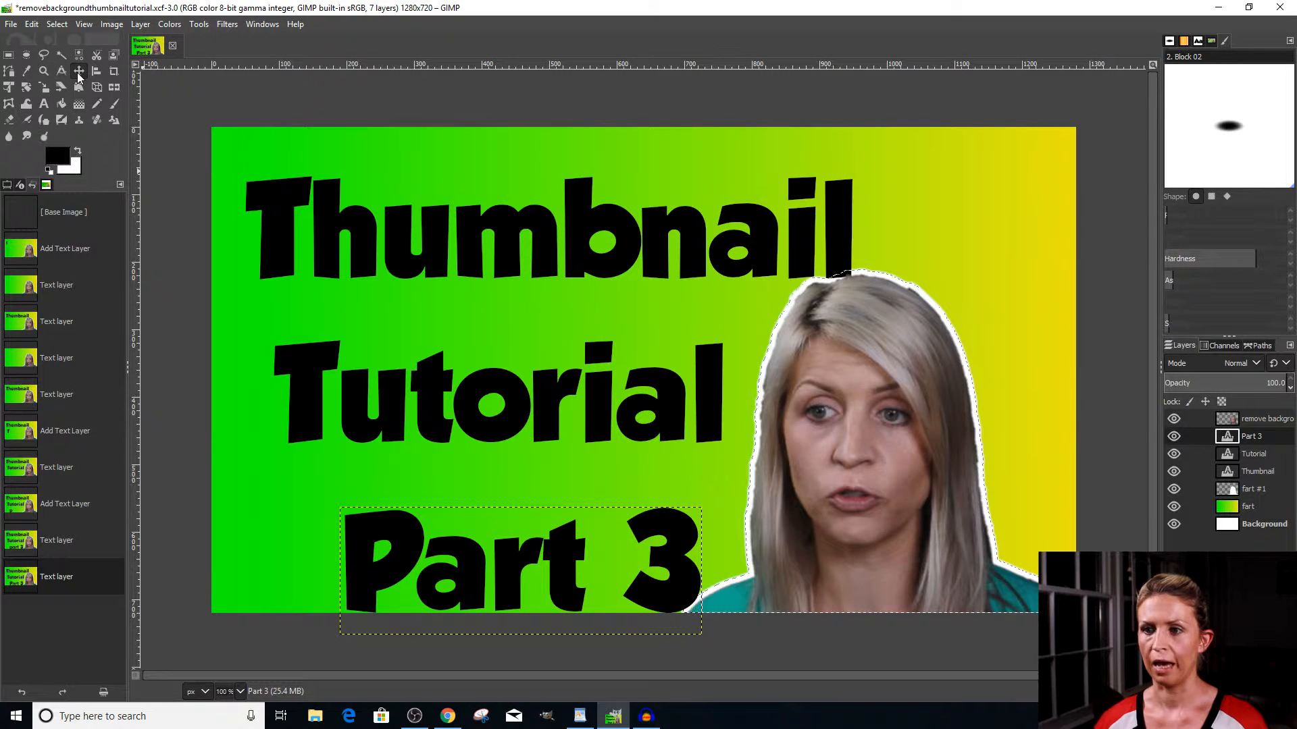
{"action": "left_click", "coordinate": [505, 241]}
{"action": "left_click_drag", "start_coordinate": [504, 242], "coordinate": [495, 222]}
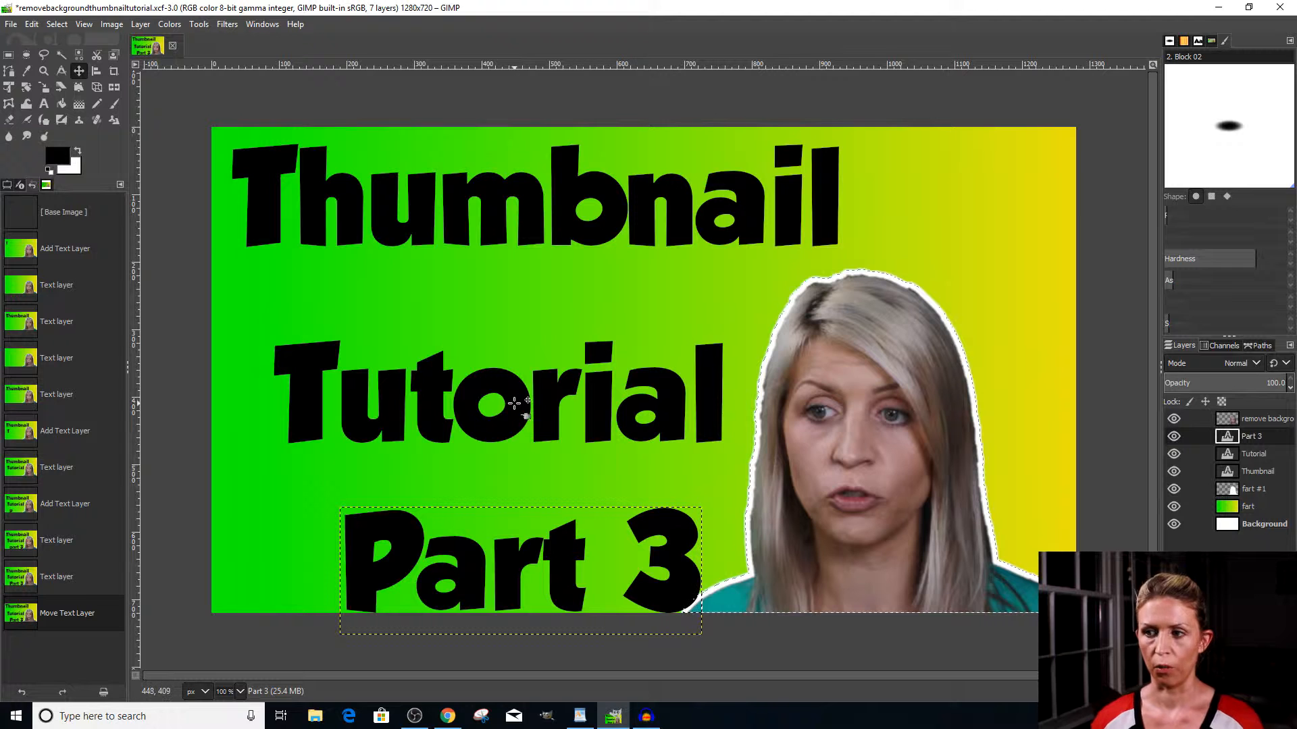
{"action": "left_click_drag", "start_coordinate": [515, 404], "coordinate": [485, 339]}
{"action": "left_click_drag", "start_coordinate": [514, 555], "coordinate": [430, 515]}
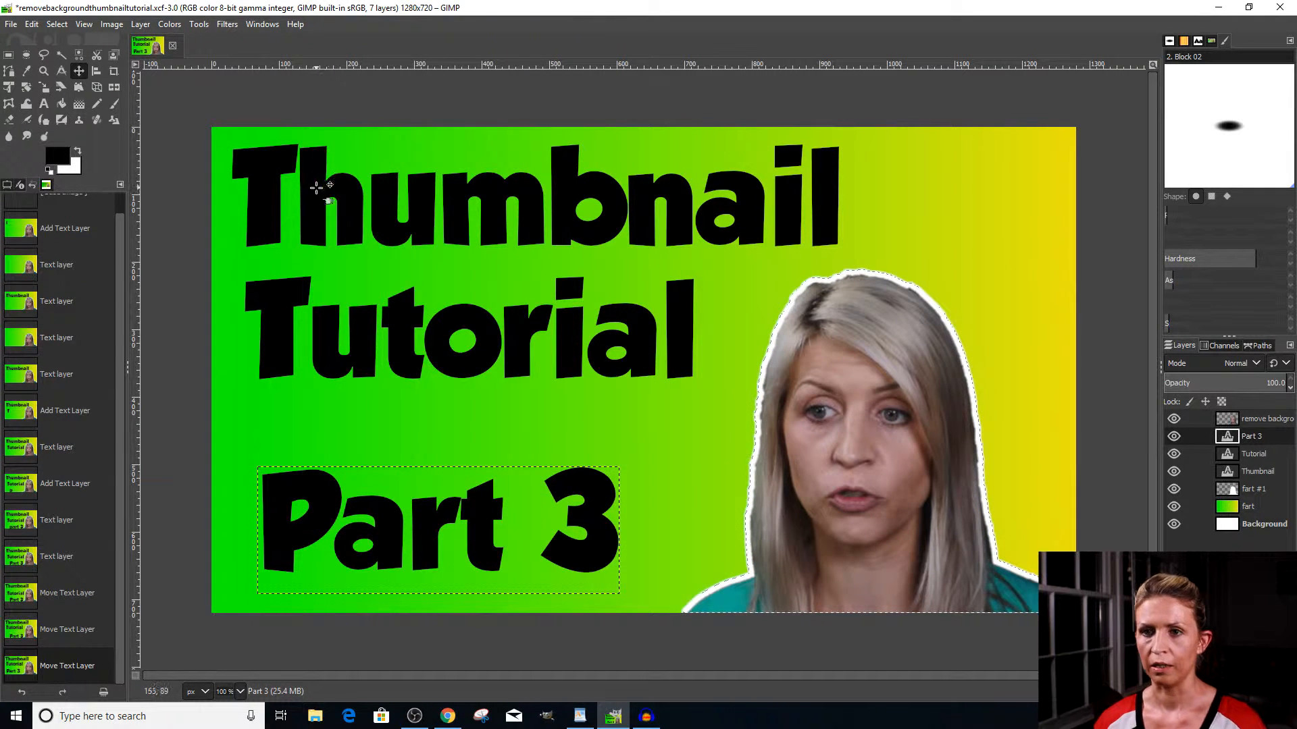
Set the font size of the whole word Thumbnail to 190 px
{"action": "left_click", "coordinate": [44, 106]}
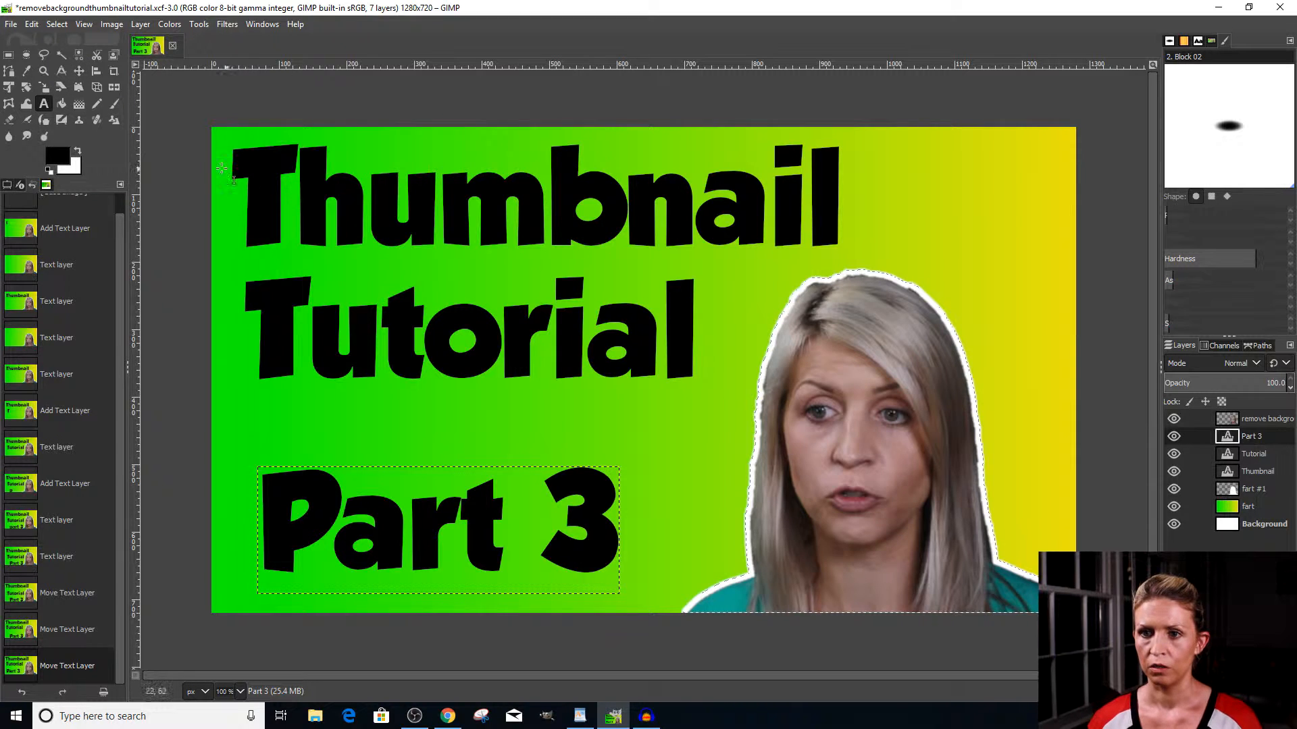
{"action": "left_click", "coordinate": [308, 210]}
{"action": "left_click", "coordinate": [378, 209]}
{"action": "double_click", "coordinate": [380, 209]}
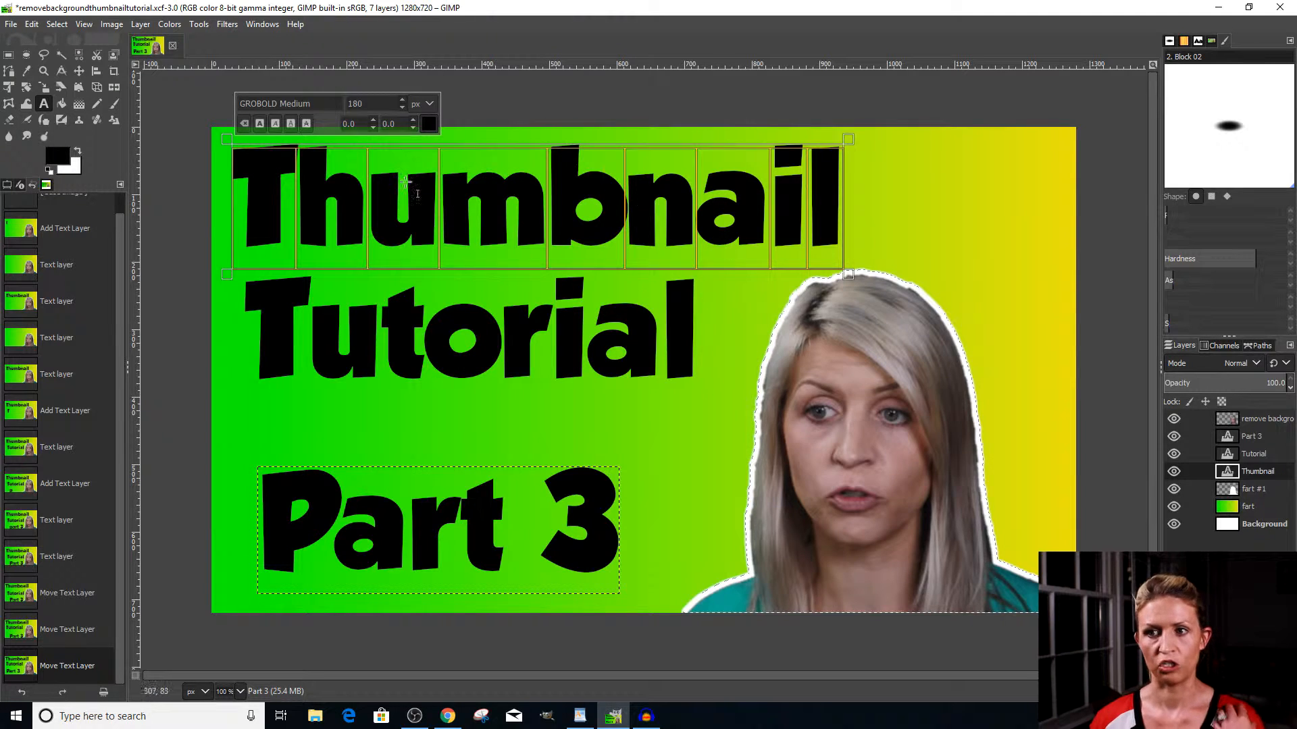
{"action": "left_click", "coordinate": [403, 99]}
{"action": "left_click", "coordinate": [403, 98]}
{"action": "left_click", "coordinate": [402, 97]}
{"action": "left_click", "coordinate": [403, 97]}
{"action": "left_click", "coordinate": [402, 99]}
{"action": "left_click", "coordinate": [403, 97]}
{"action": "left_click", "coordinate": [403, 98]}
{"action": "left_click", "coordinate": [403, 97]}
{"action": "left_click", "coordinate": [402, 97]}
{"action": "left_click", "coordinate": [402, 97]}
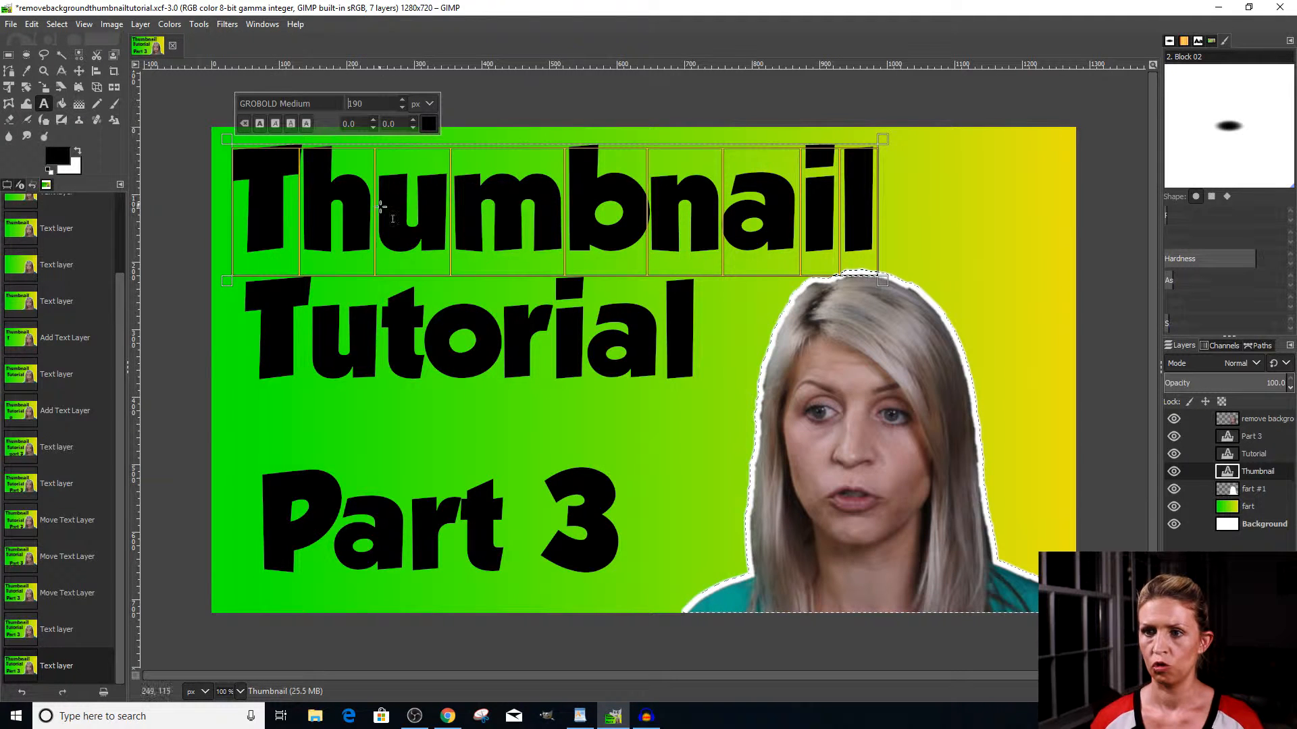
Set the font size of the whole word Tutorial to 190 px
{"action": "left_click", "coordinate": [432, 355]}
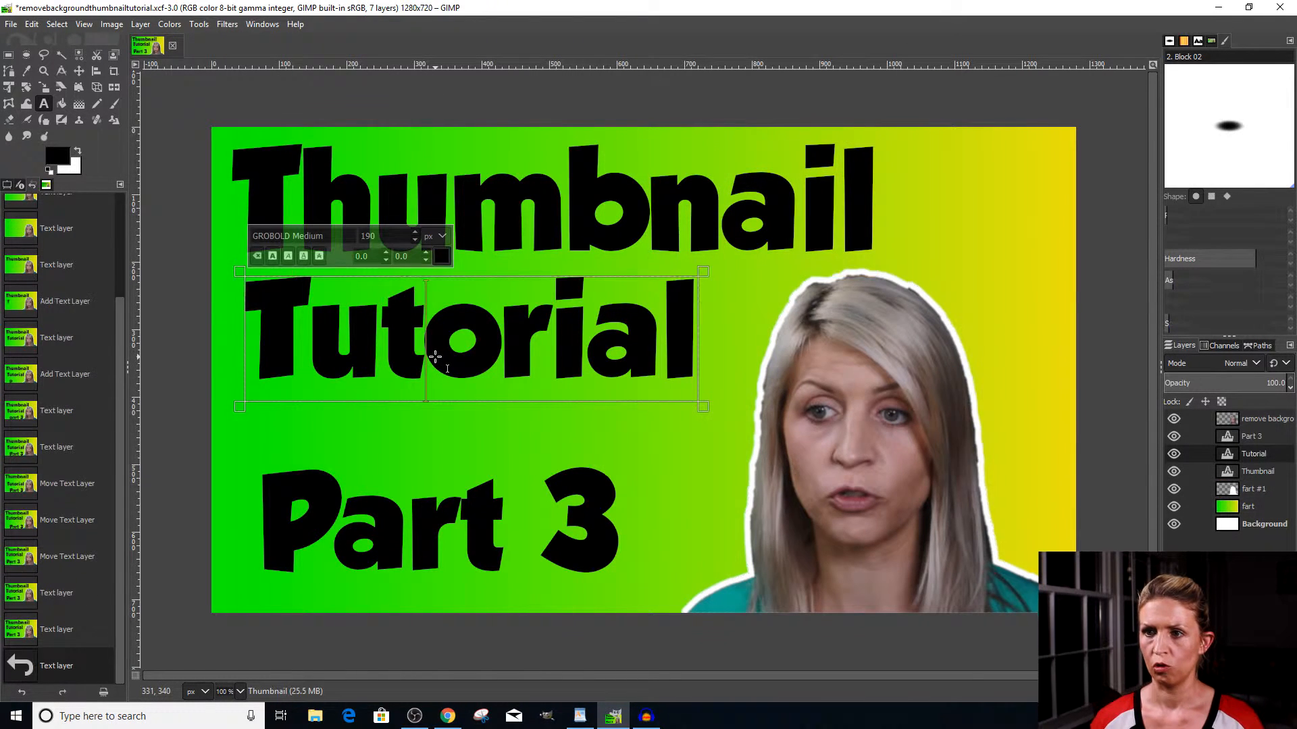
{"action": "double_click", "coordinate": [439, 320]}
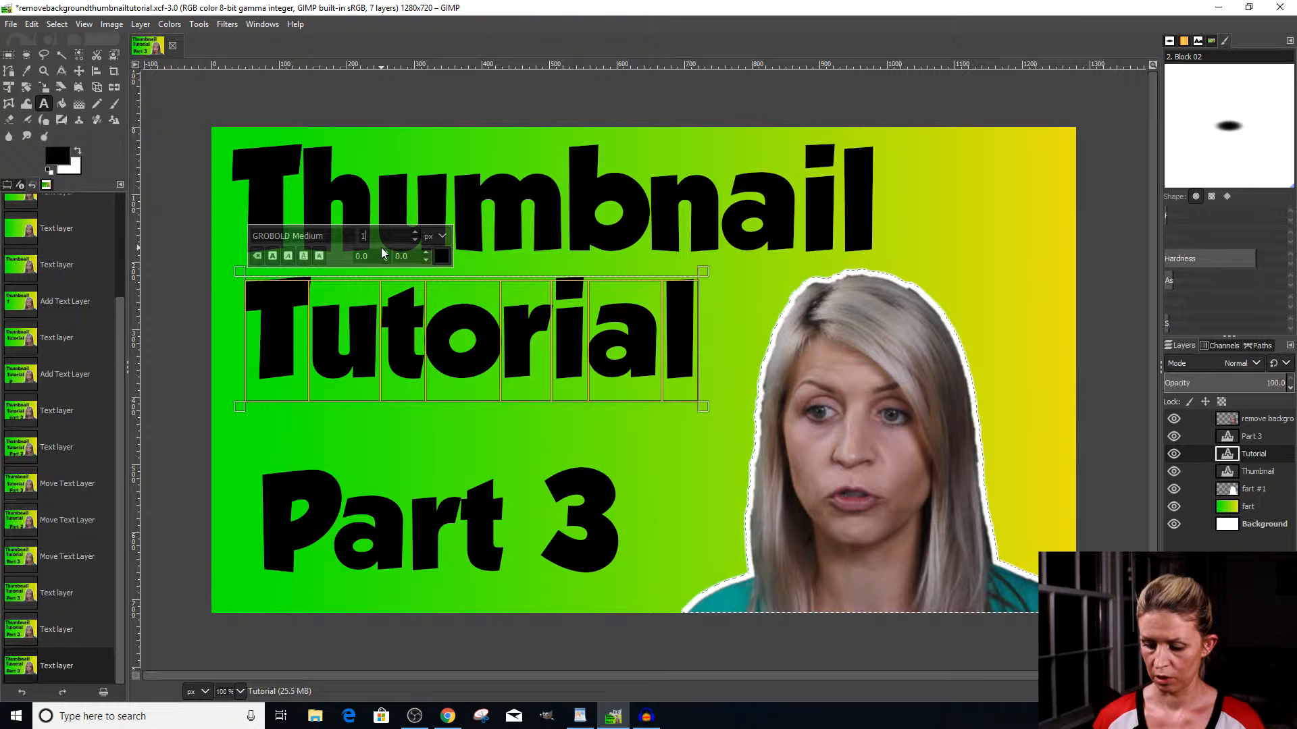
{"action": "key", "text": "Return"}
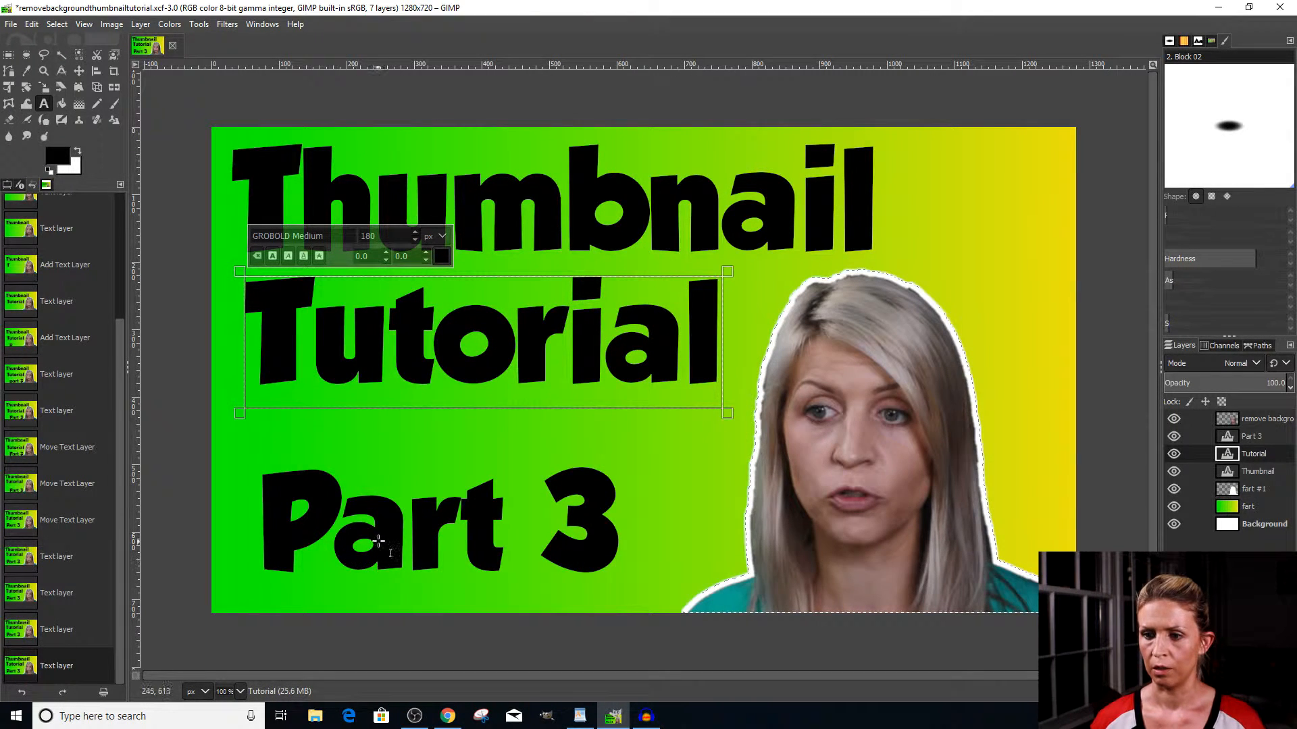
{"action": "left_click", "coordinate": [391, 541]}
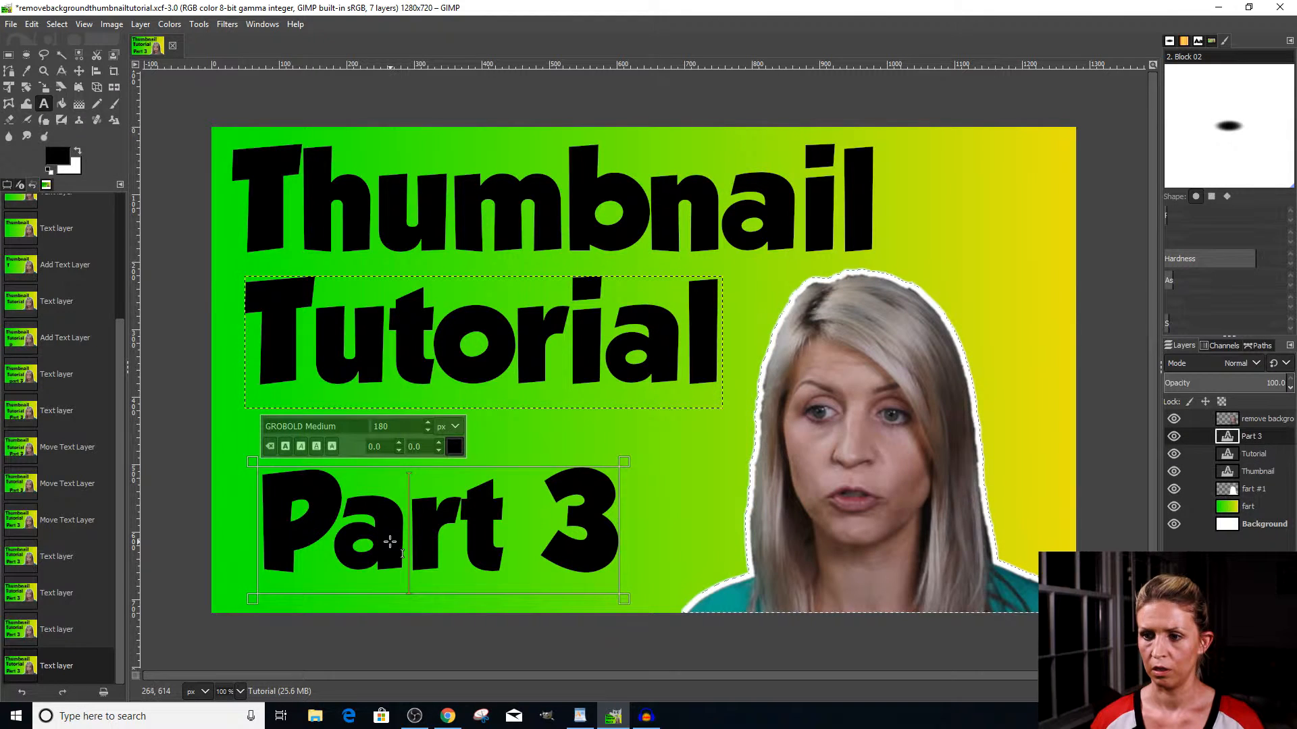
{"action": "left_click", "coordinate": [662, 515]}
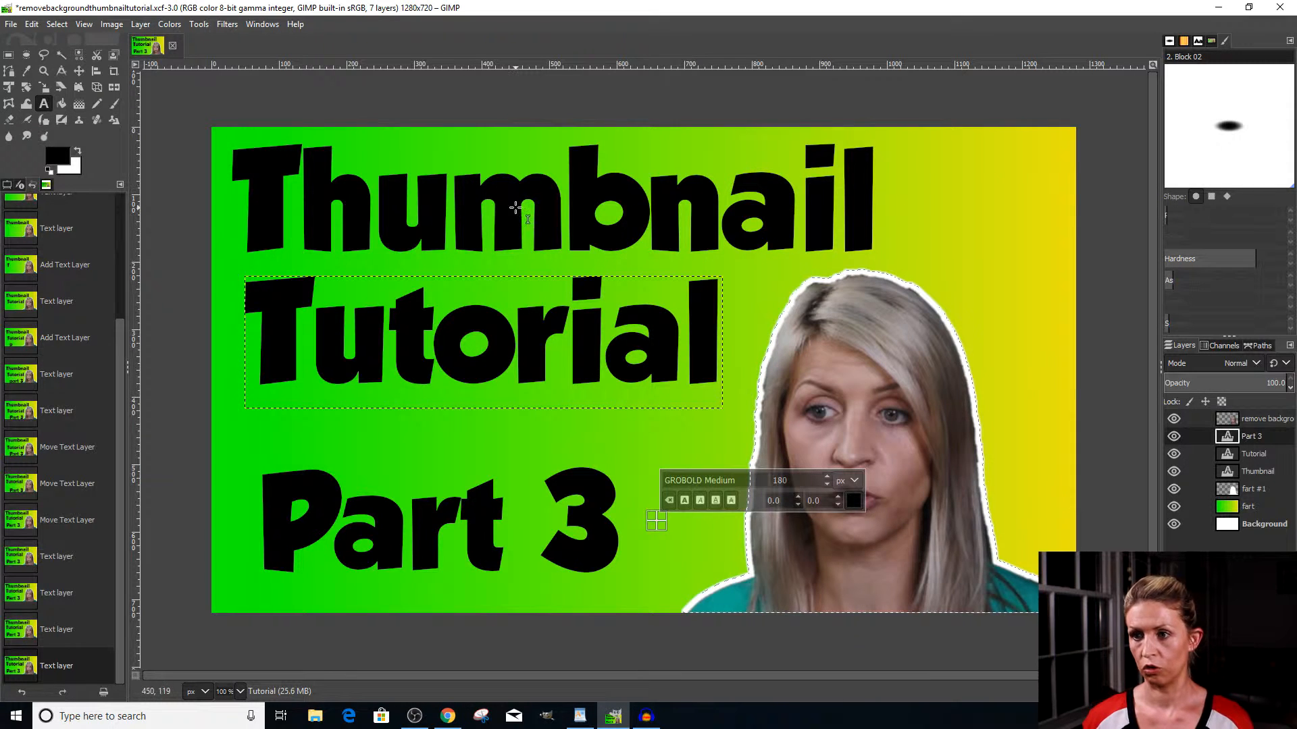
{"action": "left_click", "coordinate": [561, 251]}
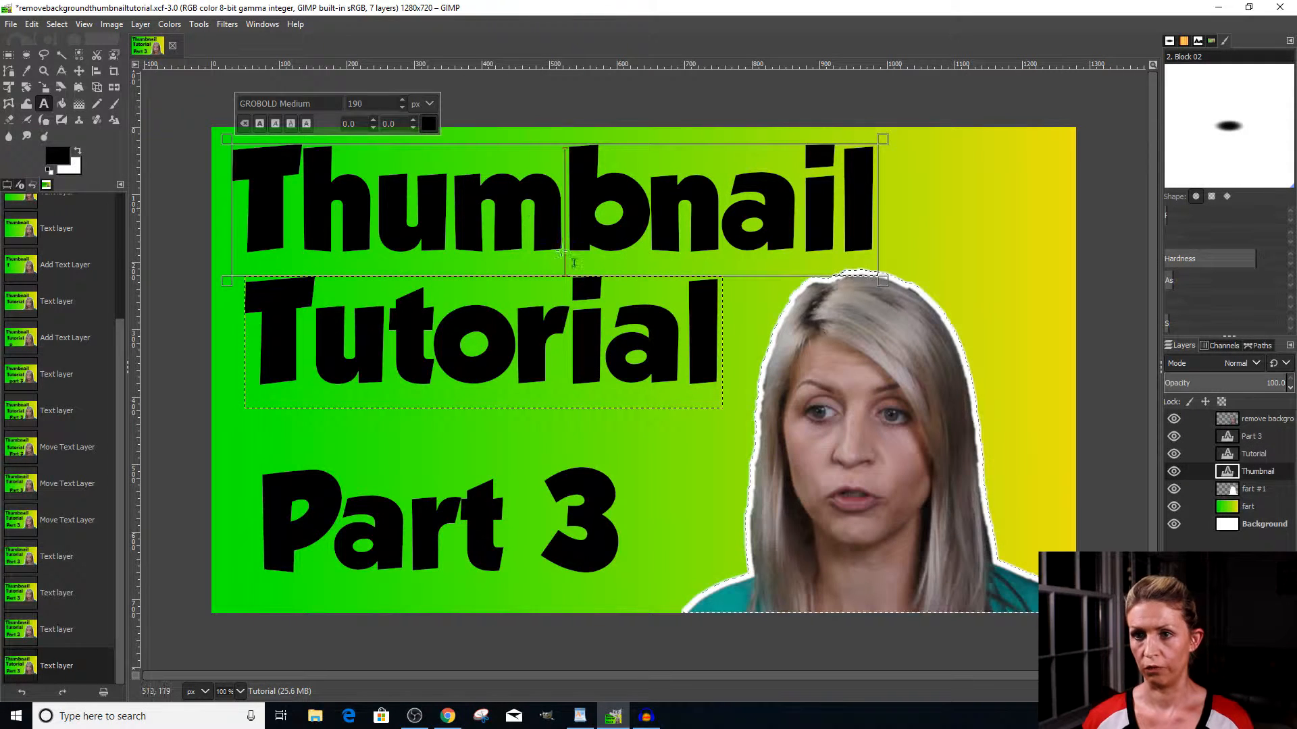
Make the Thumbnail text layer active and turn its alpha into a selection around the letters
{"action": "left_click", "coordinate": [79, 72]}
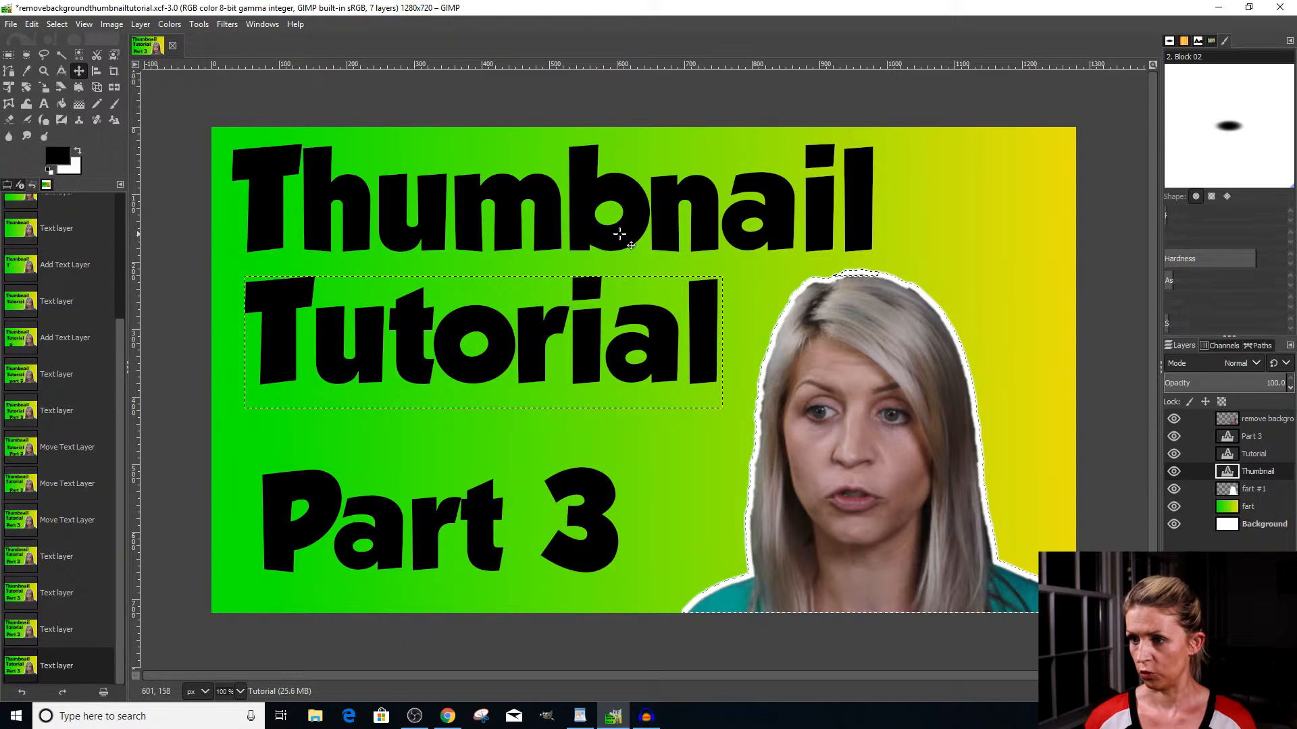
{"action": "left_click", "coordinate": [653, 203]}
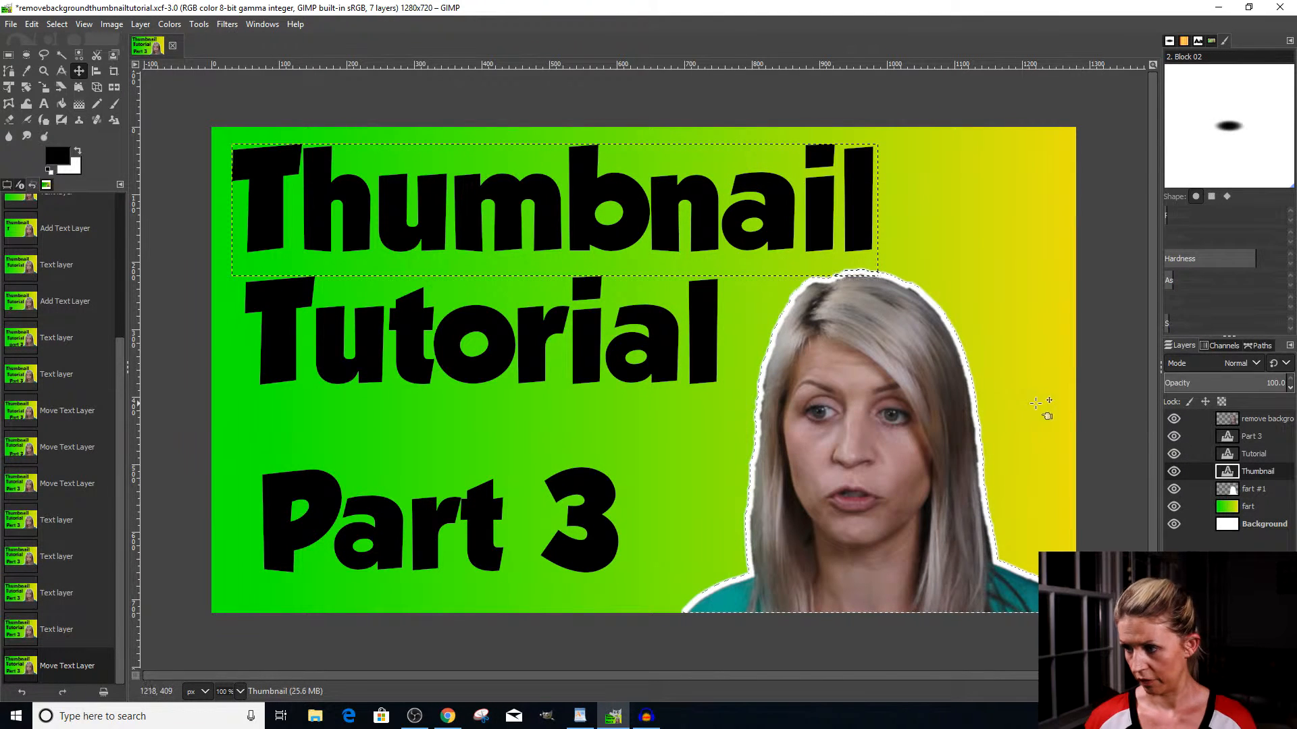
{"action": "right_click", "coordinate": [1239, 472]}
{"action": "left_click", "coordinate": [1154, 510]}
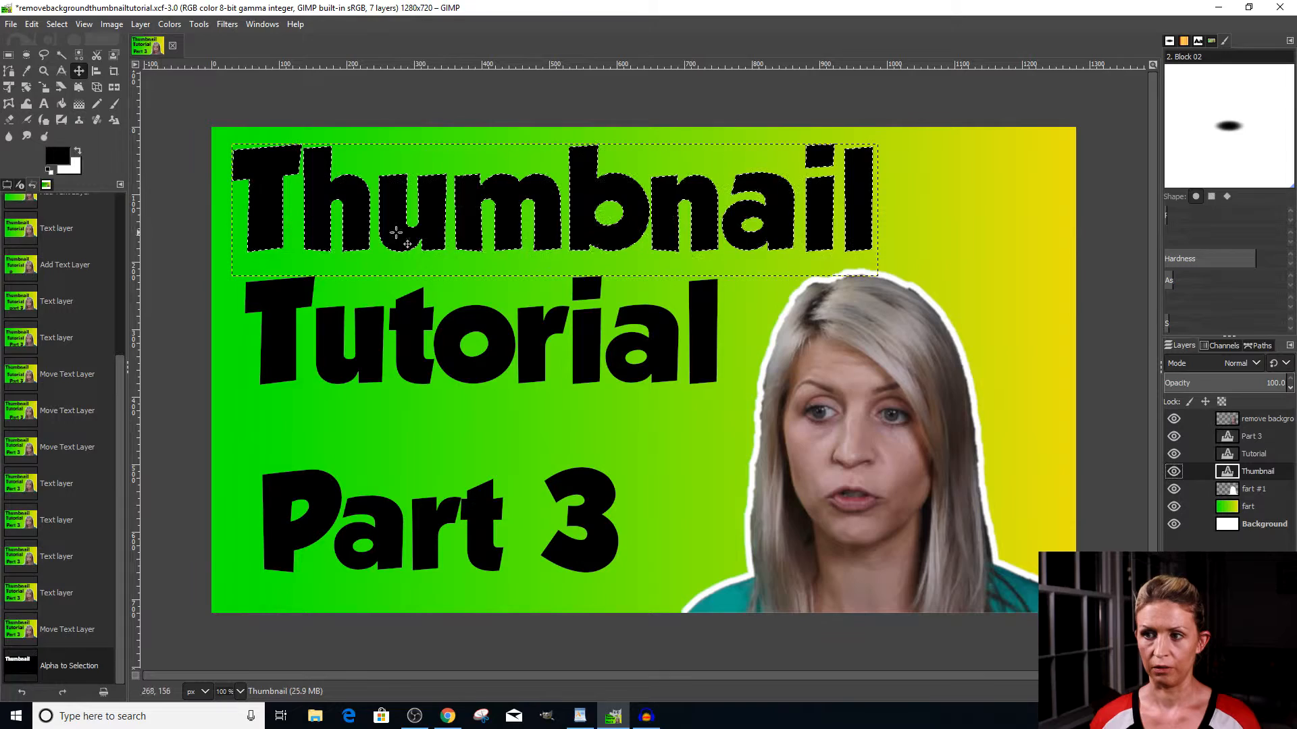
Grow the selection around the Thumbnail letters by 15 px
{"action": "left_click", "coordinate": [57, 24]}
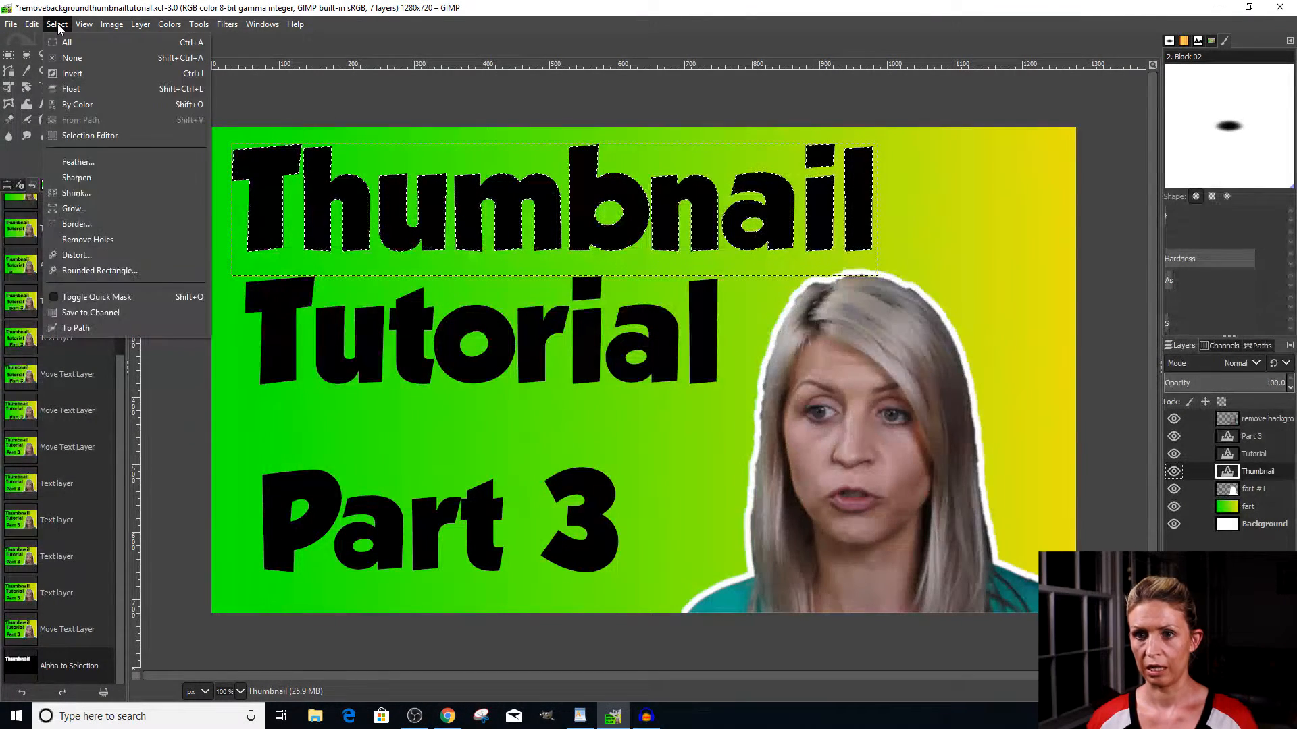
{"action": "left_click", "coordinate": [74, 208]}
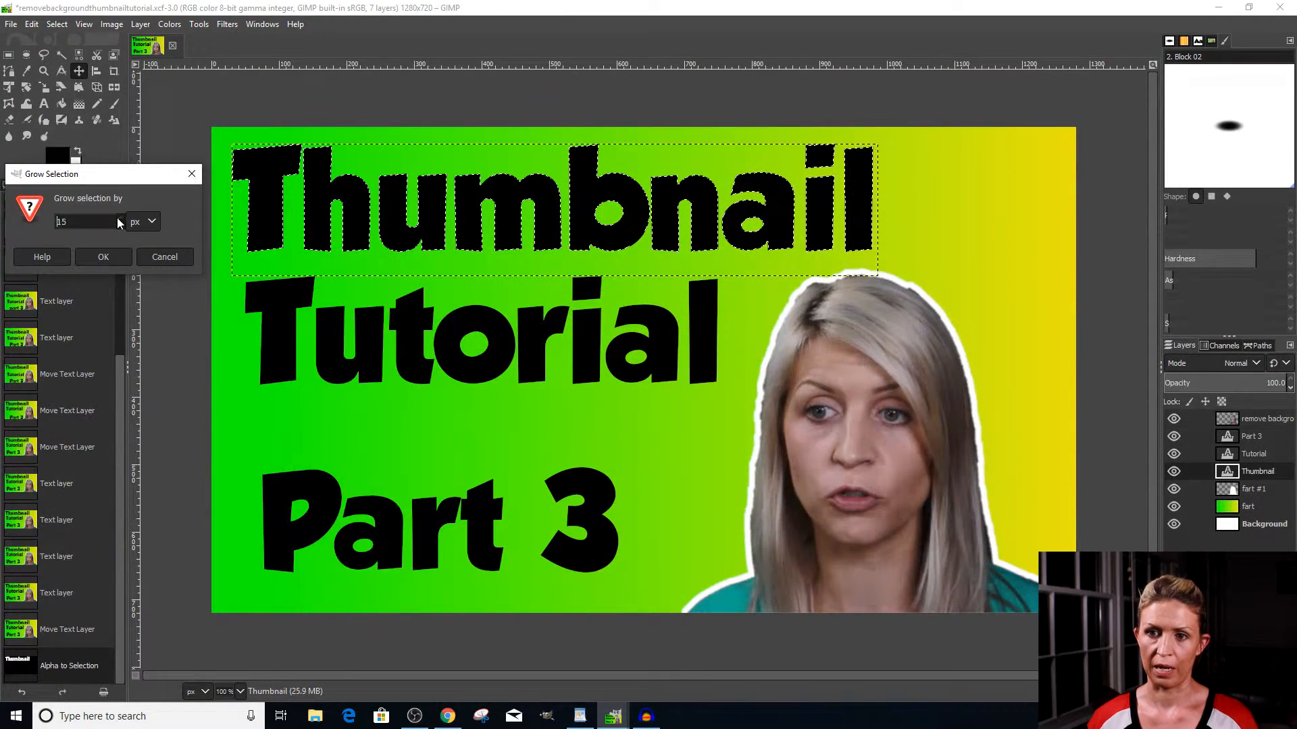
{"action": "left_click", "coordinate": [103, 258]}
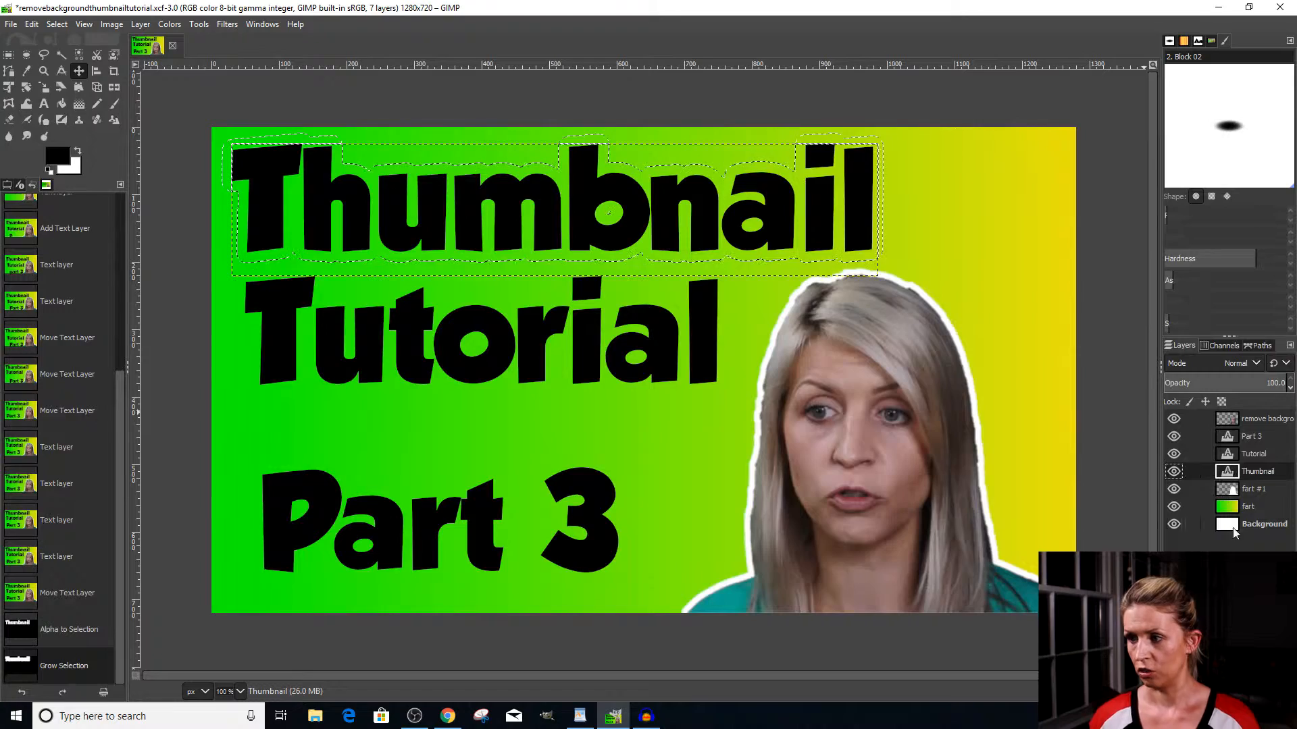
Add a transparent 1280 × 720 px layer directly above the Thumbnail text layer
{"action": "right_click", "coordinate": [1224, 471]}
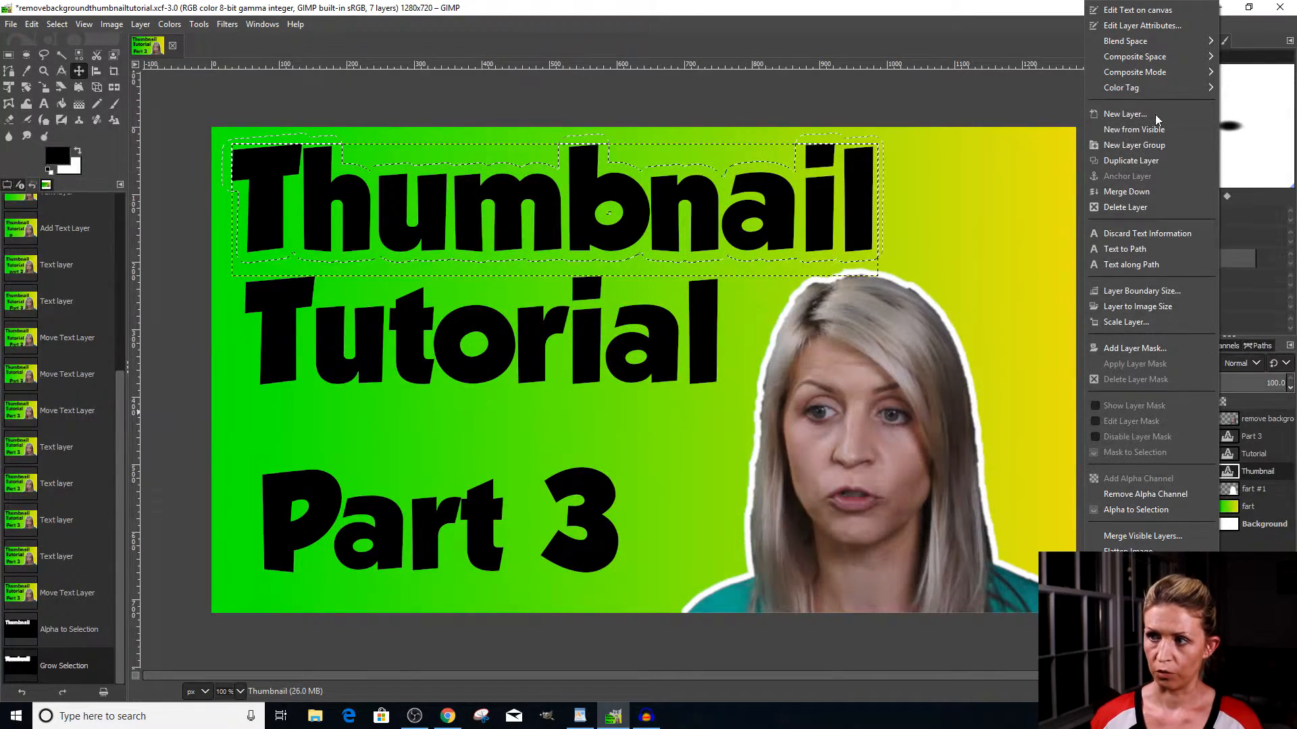
{"action": "left_click", "coordinate": [1132, 112]}
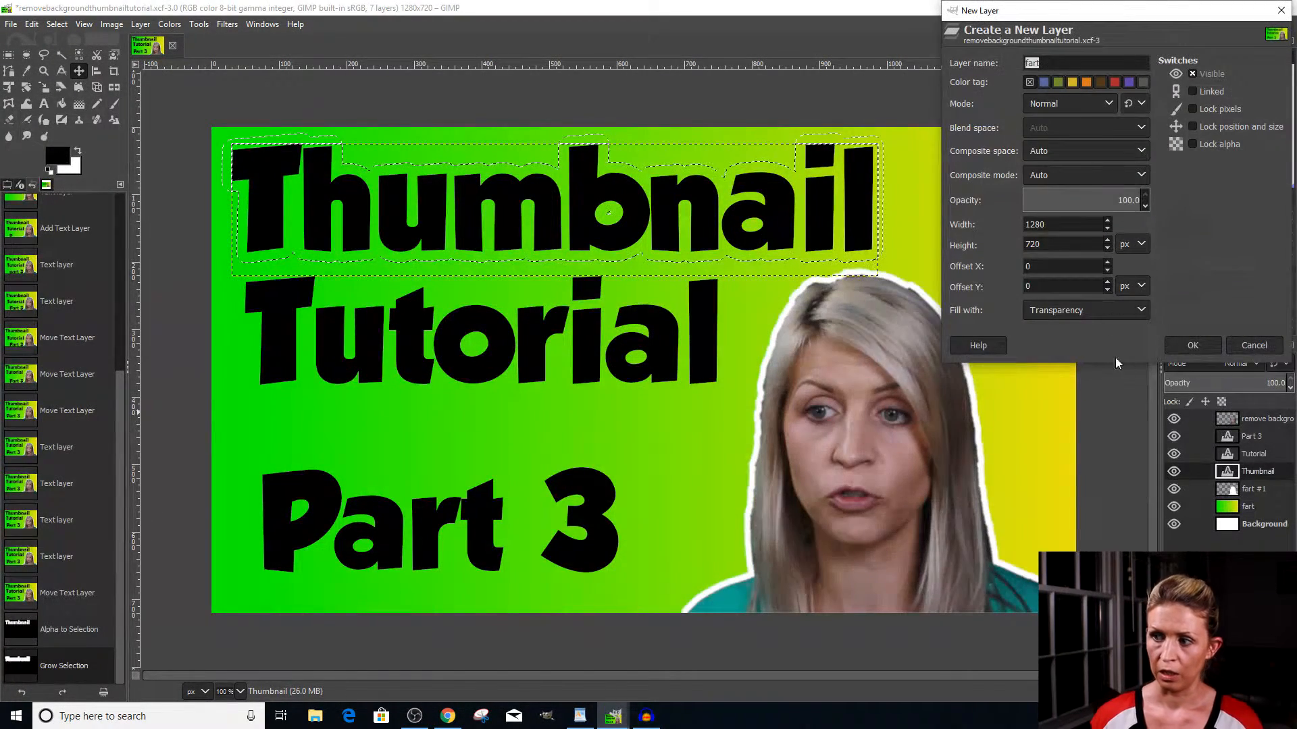
{"action": "left_click", "coordinate": [1193, 345]}
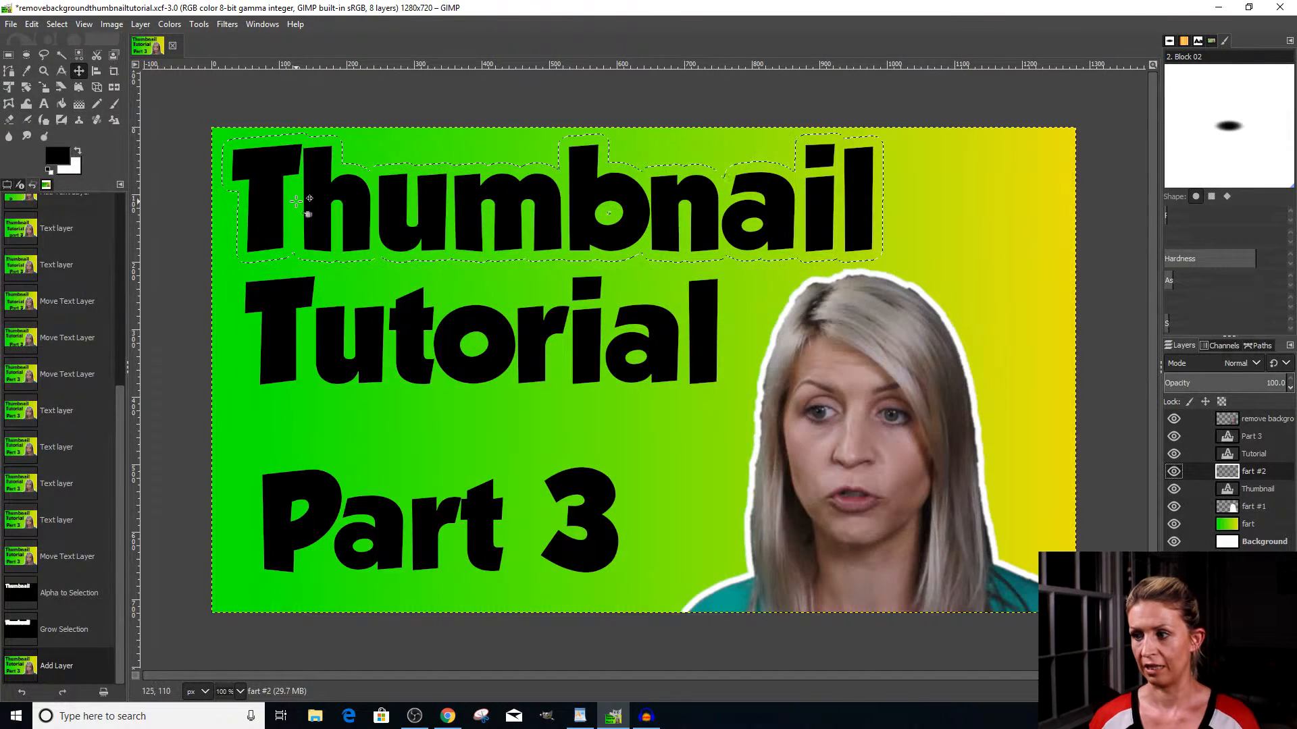
Choose the Bucket Fill tool and set the foreground colour to white
{"action": "left_click", "coordinate": [61, 104]}
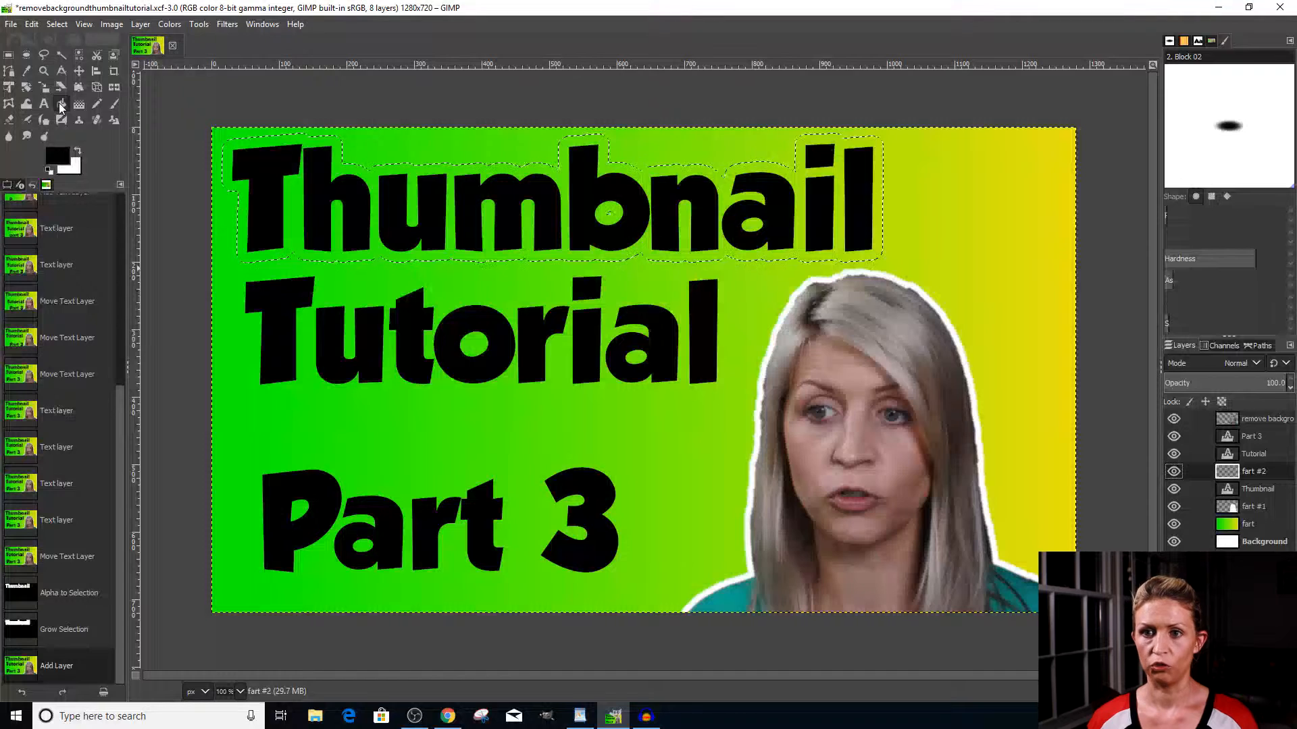
{"action": "left_click", "coordinate": [57, 160]}
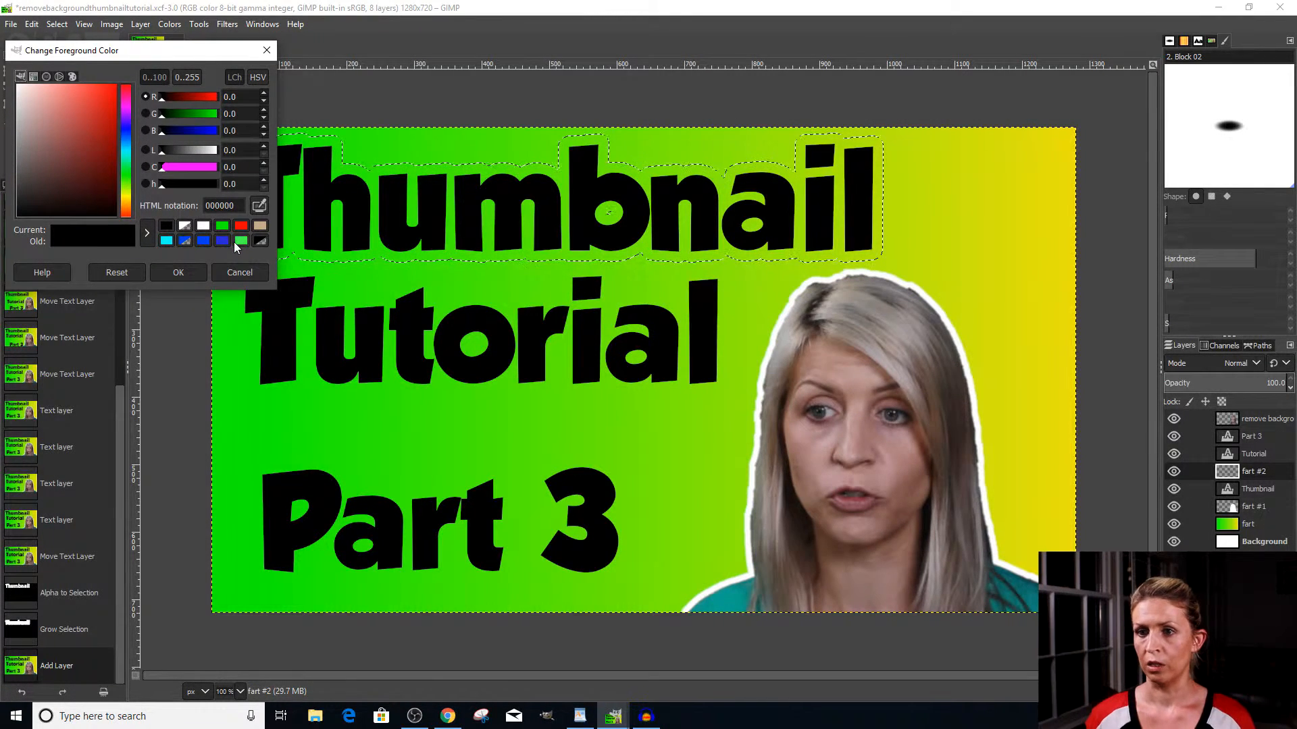
{"action": "left_click", "coordinate": [203, 227]}
{"action": "left_click", "coordinate": [185, 275]}
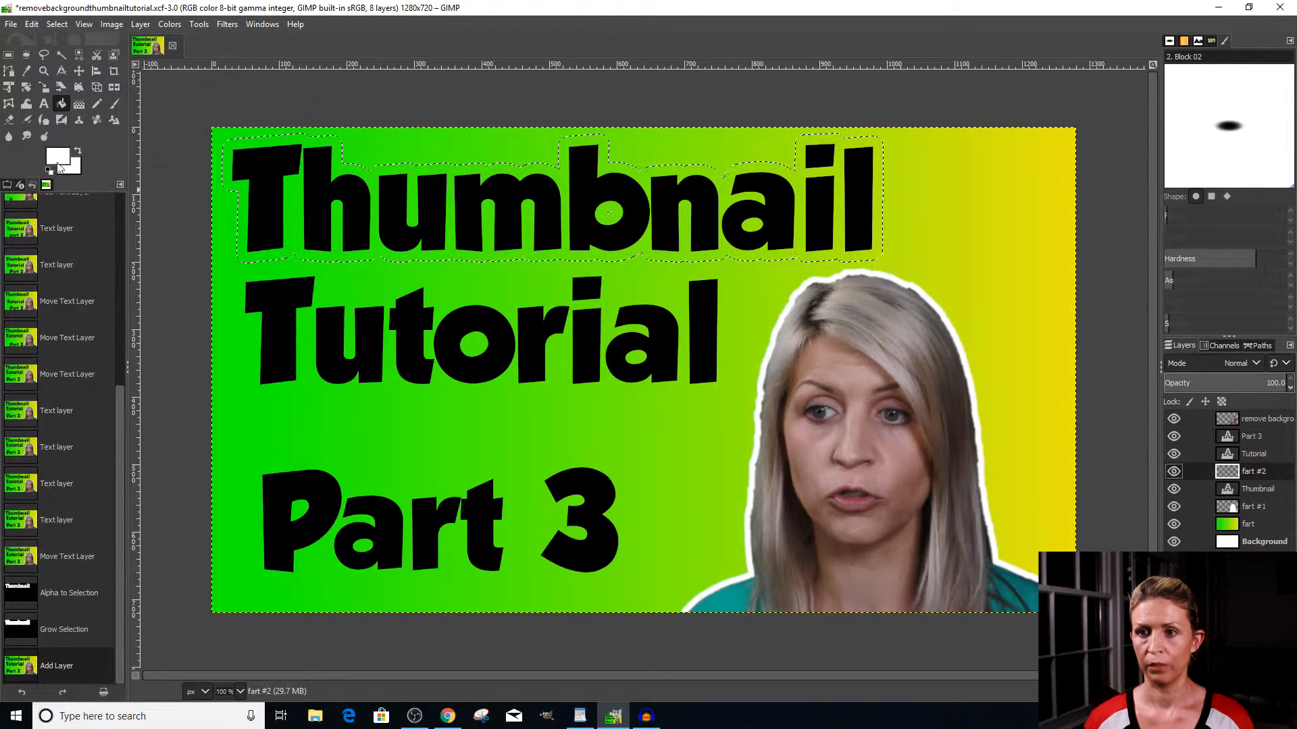
Place the new empty layer directly below the Thumbnail text layer and fill the grown selection with white
{"action": "left_click", "coordinate": [253, 139]}
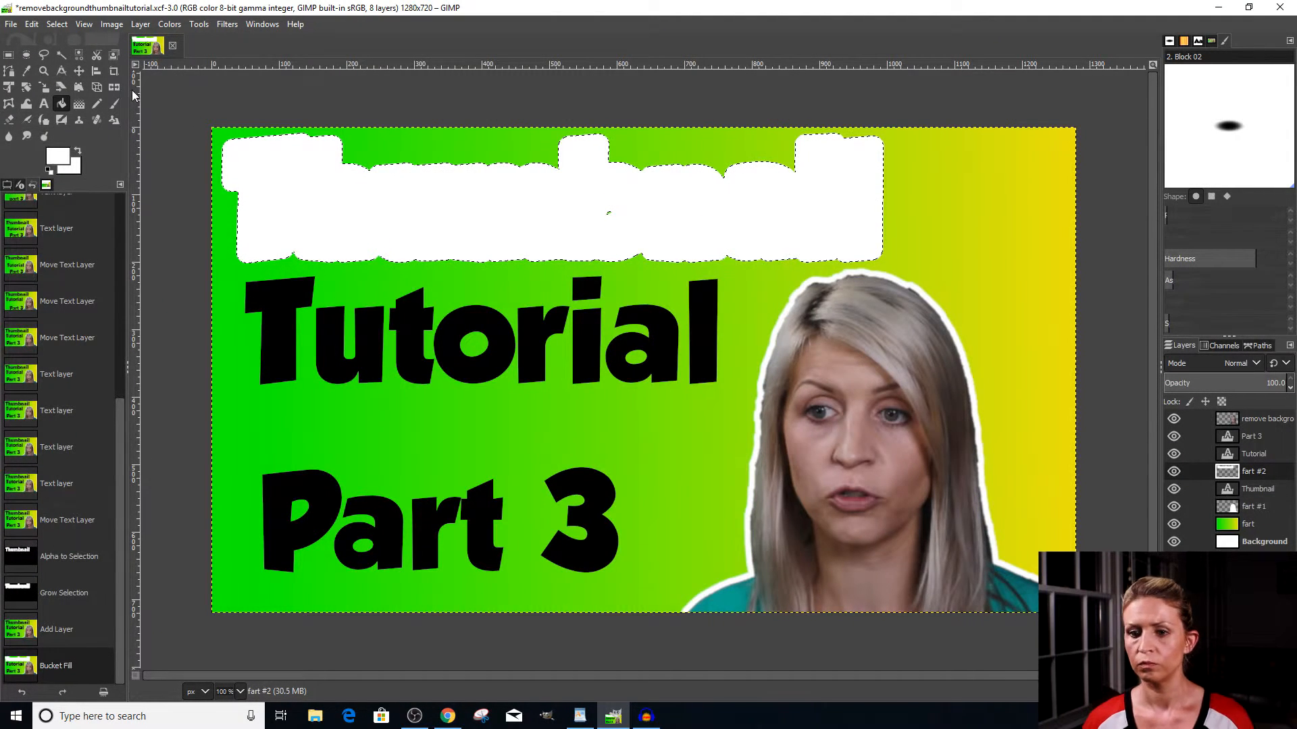
{"action": "left_click", "coordinate": [22, 692]}
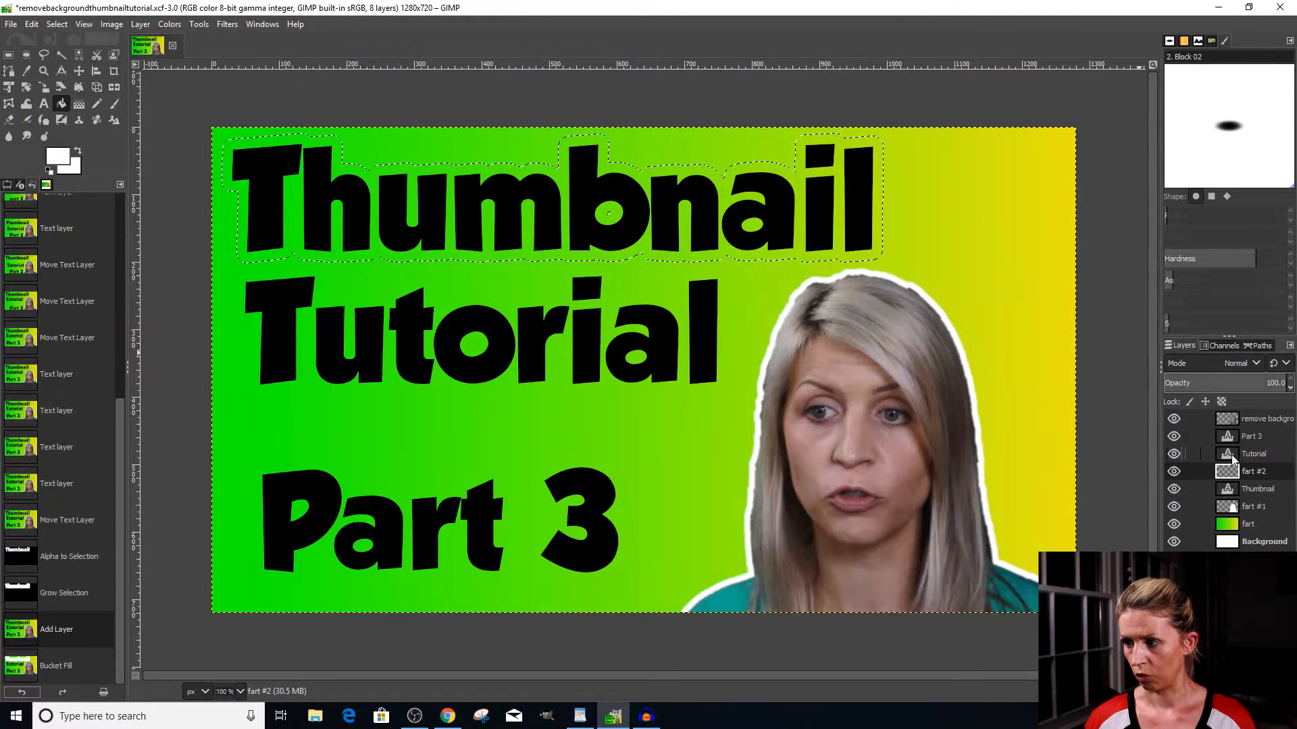
{"action": "left_click_drag", "start_coordinate": [1230, 472], "coordinate": [1228, 501]}
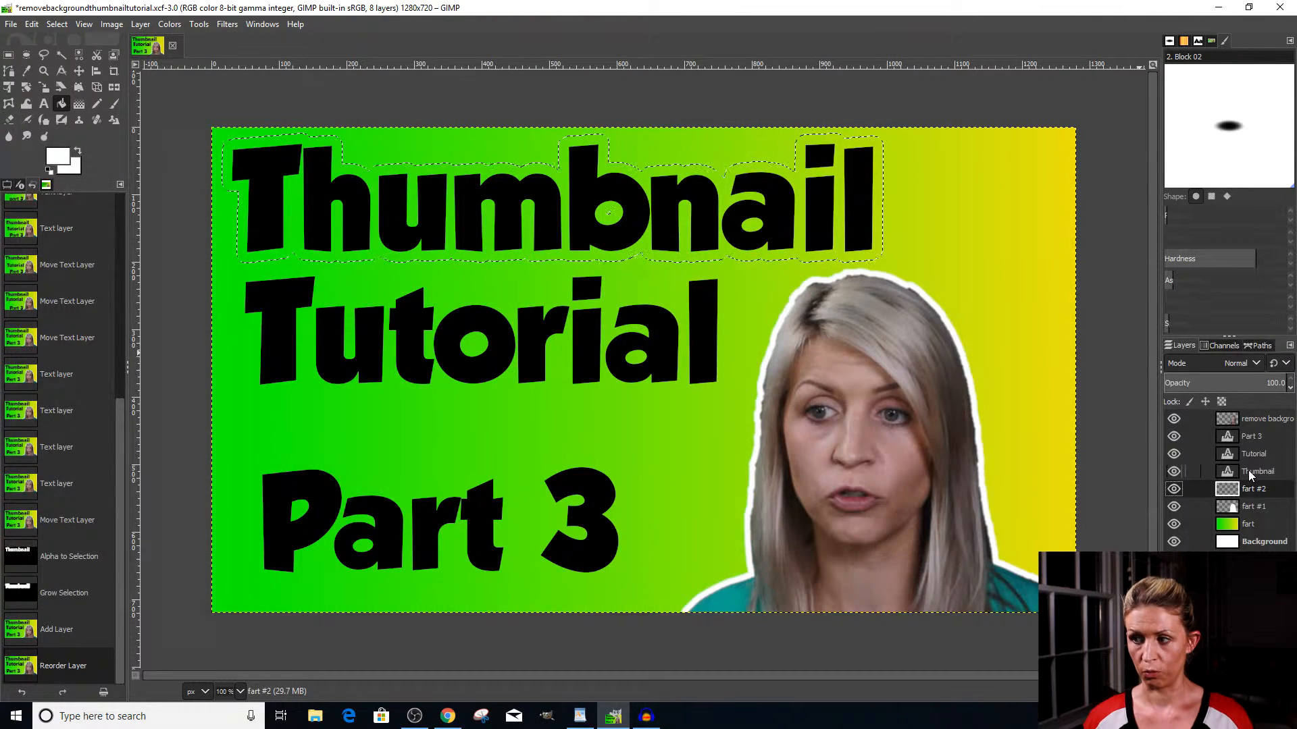
{"action": "left_click", "coordinate": [252, 139]}
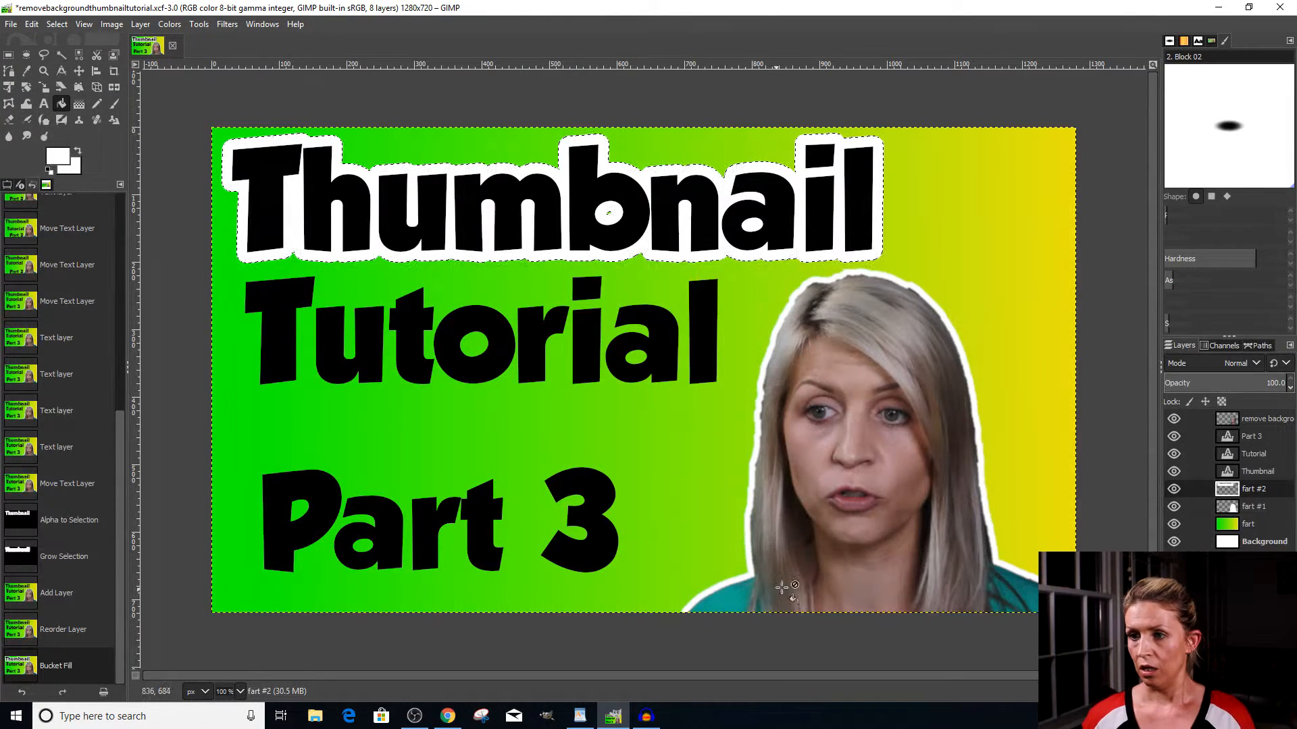
Merge the Thumbnail text layer down into its white outline layer and switch to the Move tool
{"action": "right_click", "coordinate": [1228, 477]}
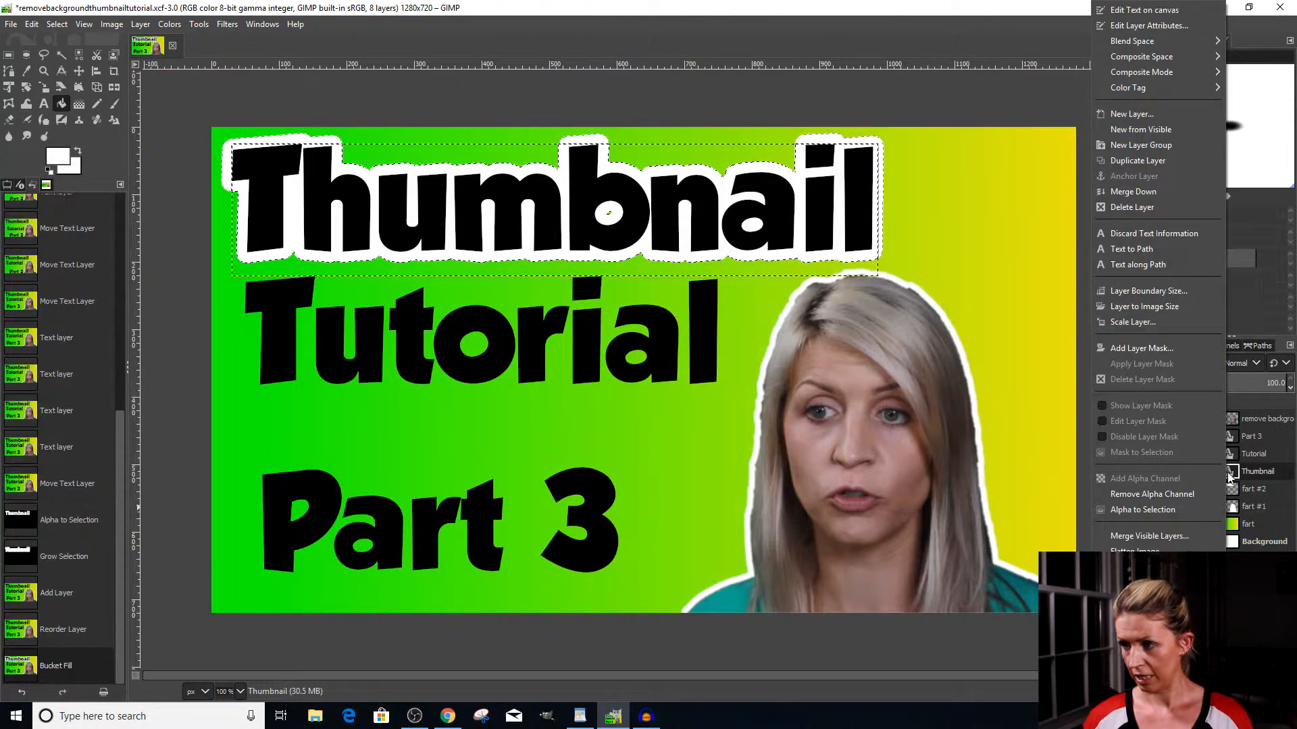
{"action": "left_click", "coordinate": [1126, 192]}
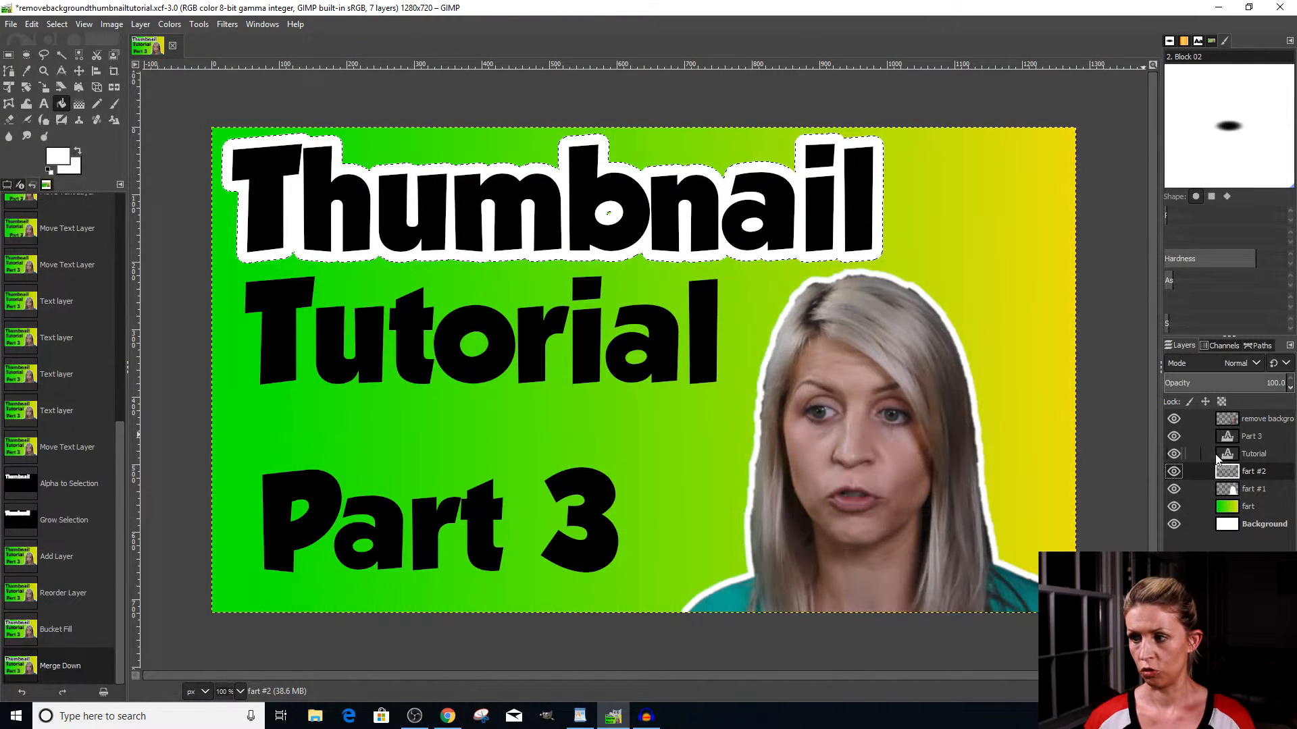
{"action": "key", "text": "m"}
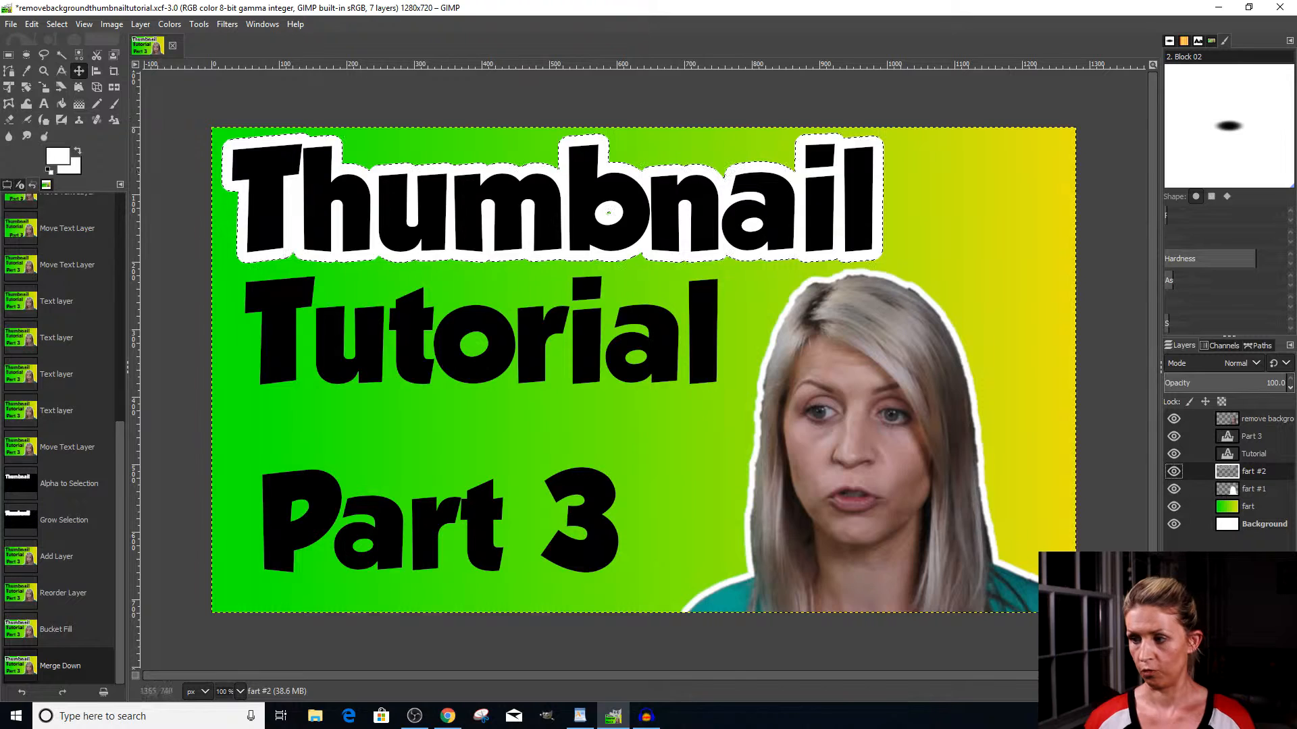
Turn the Tutorial text layer's alpha into a selection and grow it around the letters
{"action": "left_click", "coordinate": [1228, 453]}
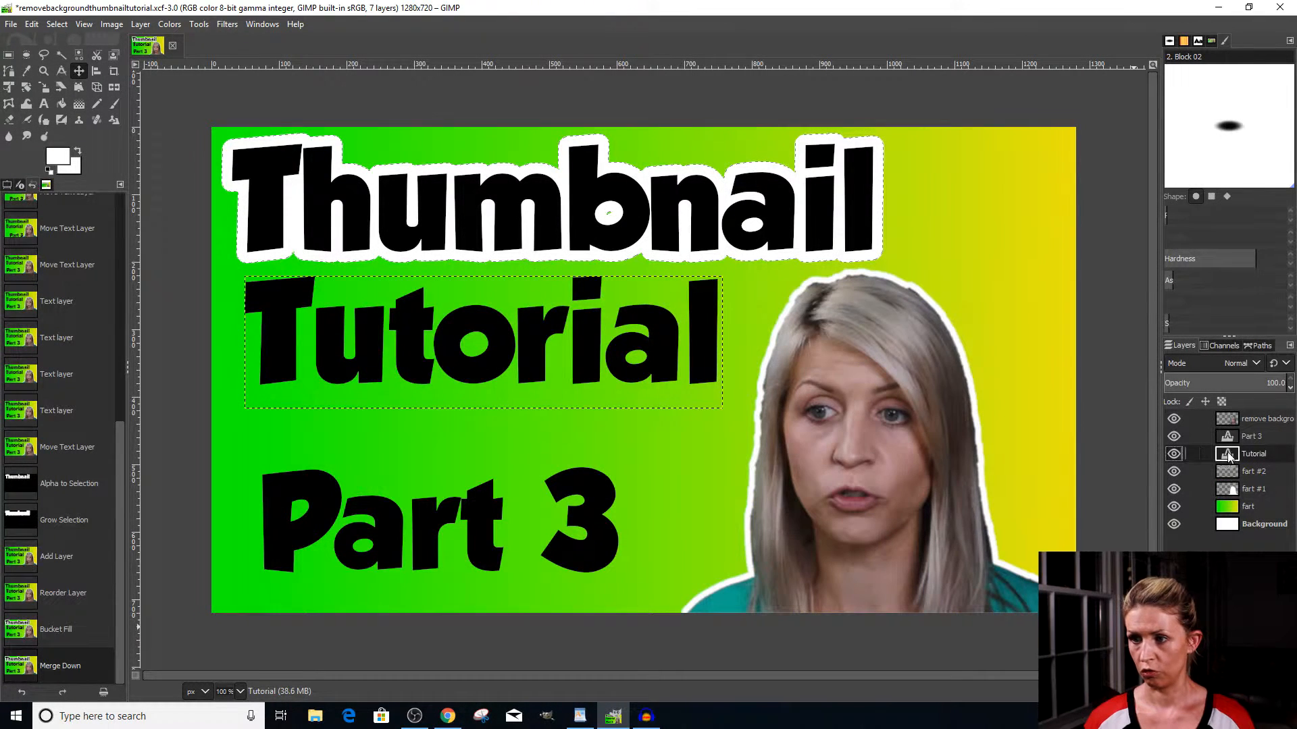
{"action": "right_click", "coordinate": [1229, 457]}
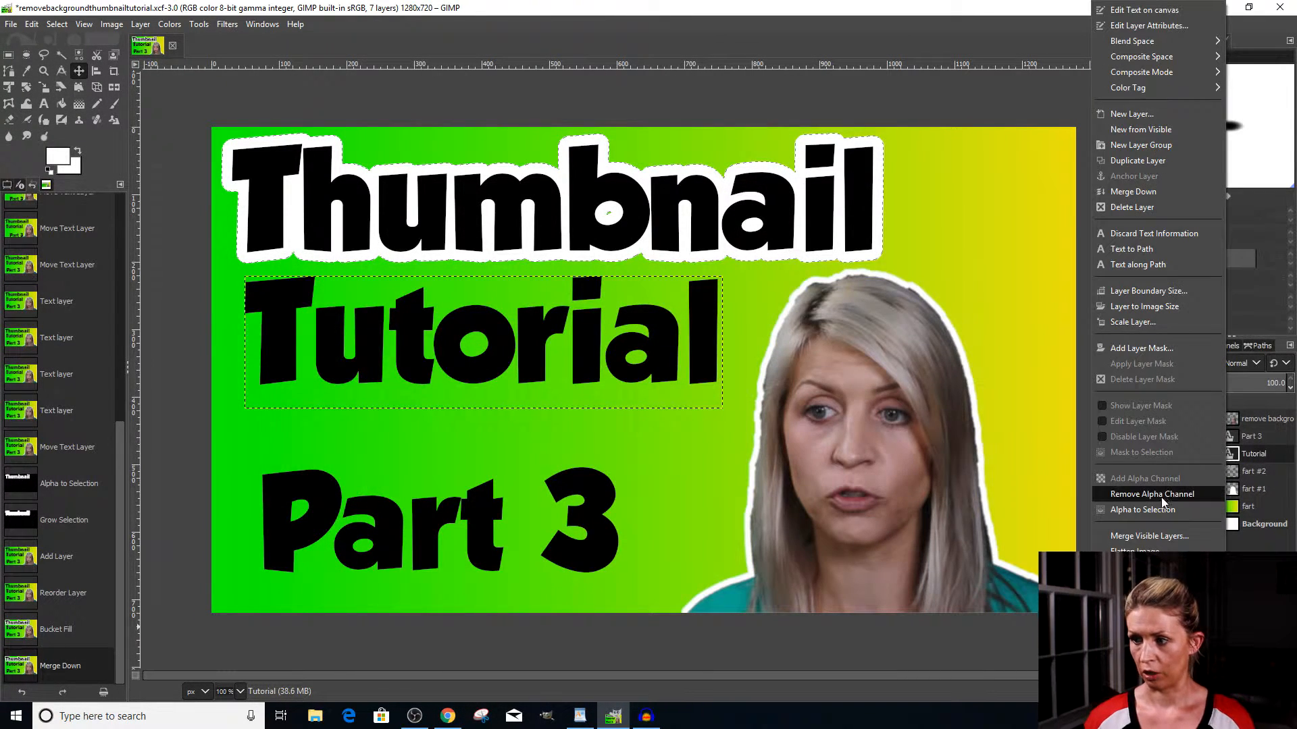
{"action": "left_click", "coordinate": [1137, 510]}
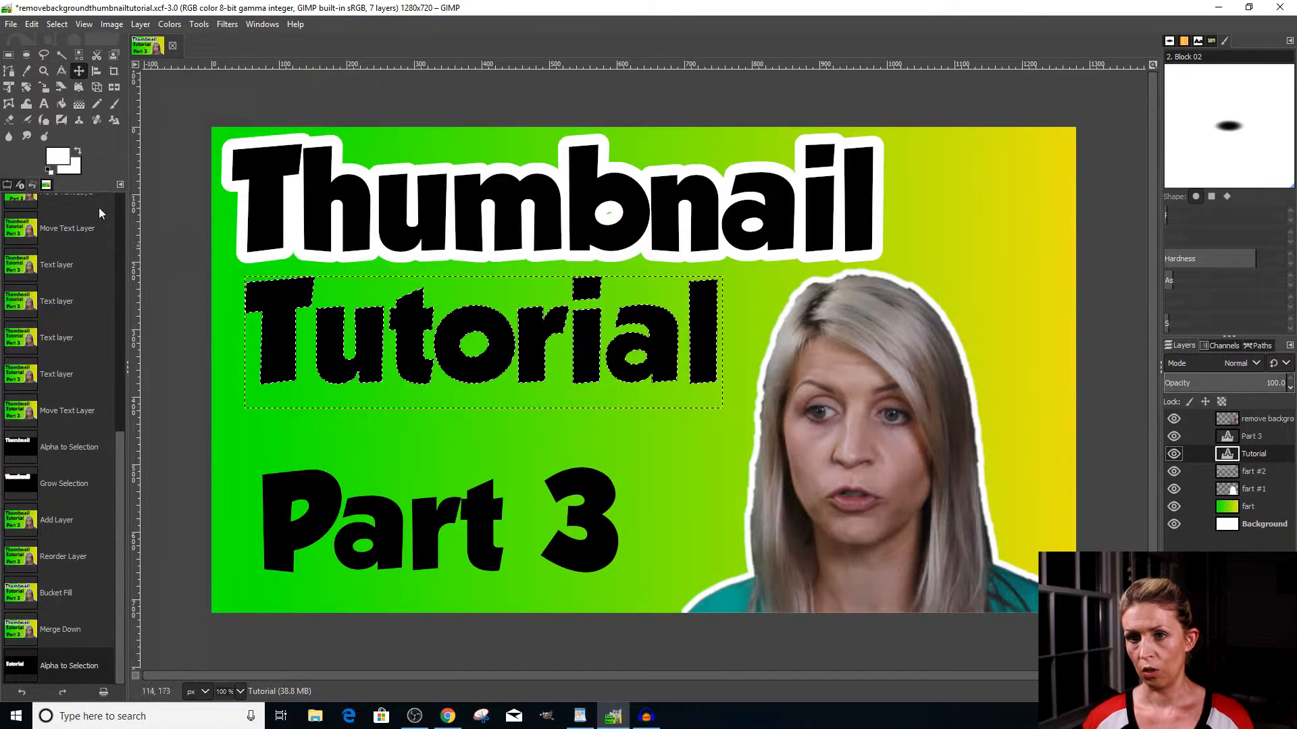
{"action": "left_click", "coordinate": [57, 24]}
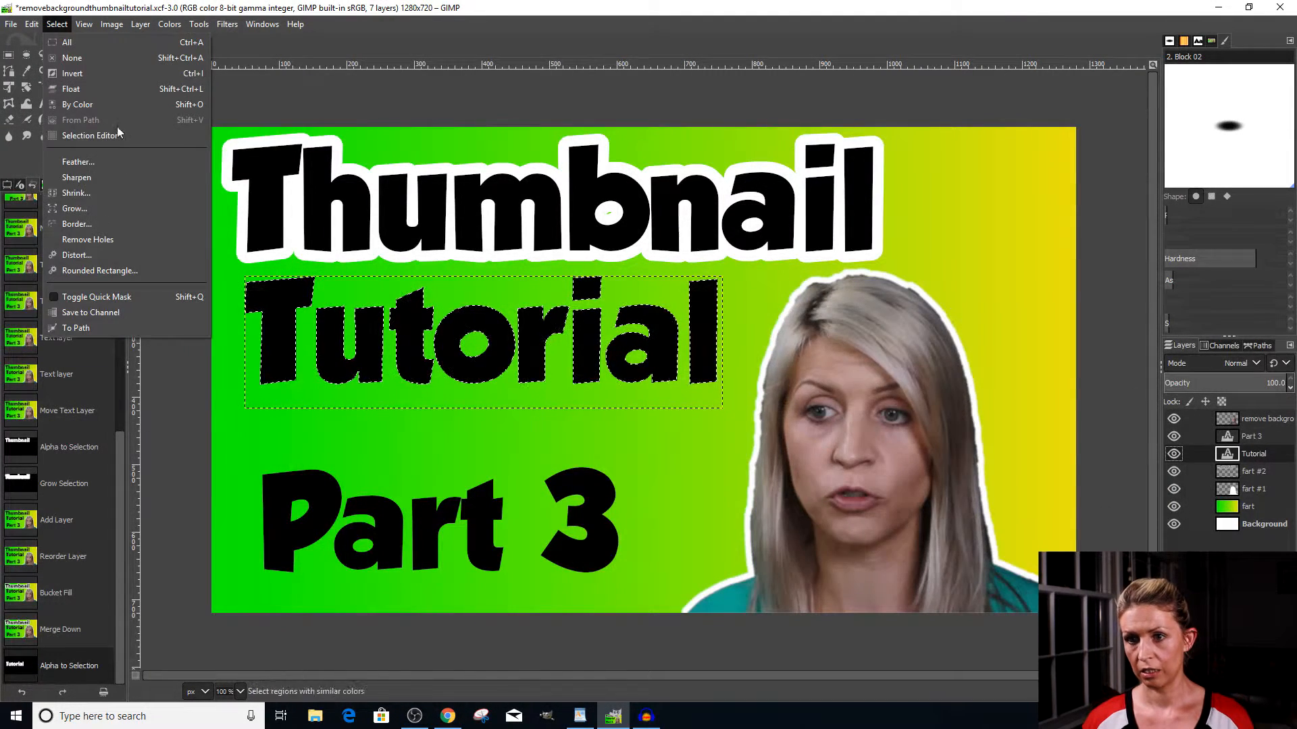
{"action": "left_click", "coordinate": [86, 205]}
{"action": "left_click", "coordinate": [107, 253]}
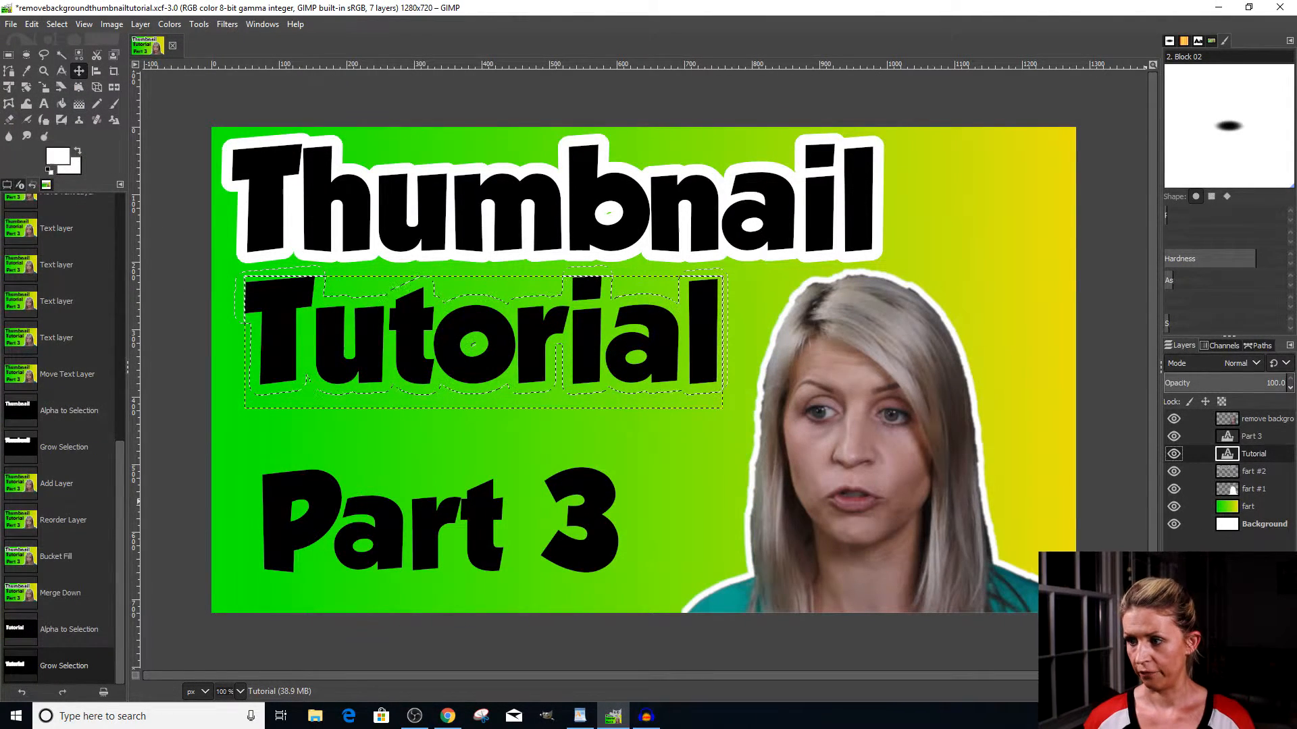
Add a transparent layer and place it directly below the Tutorial text layer
{"action": "right_click", "coordinate": [1231, 558]}
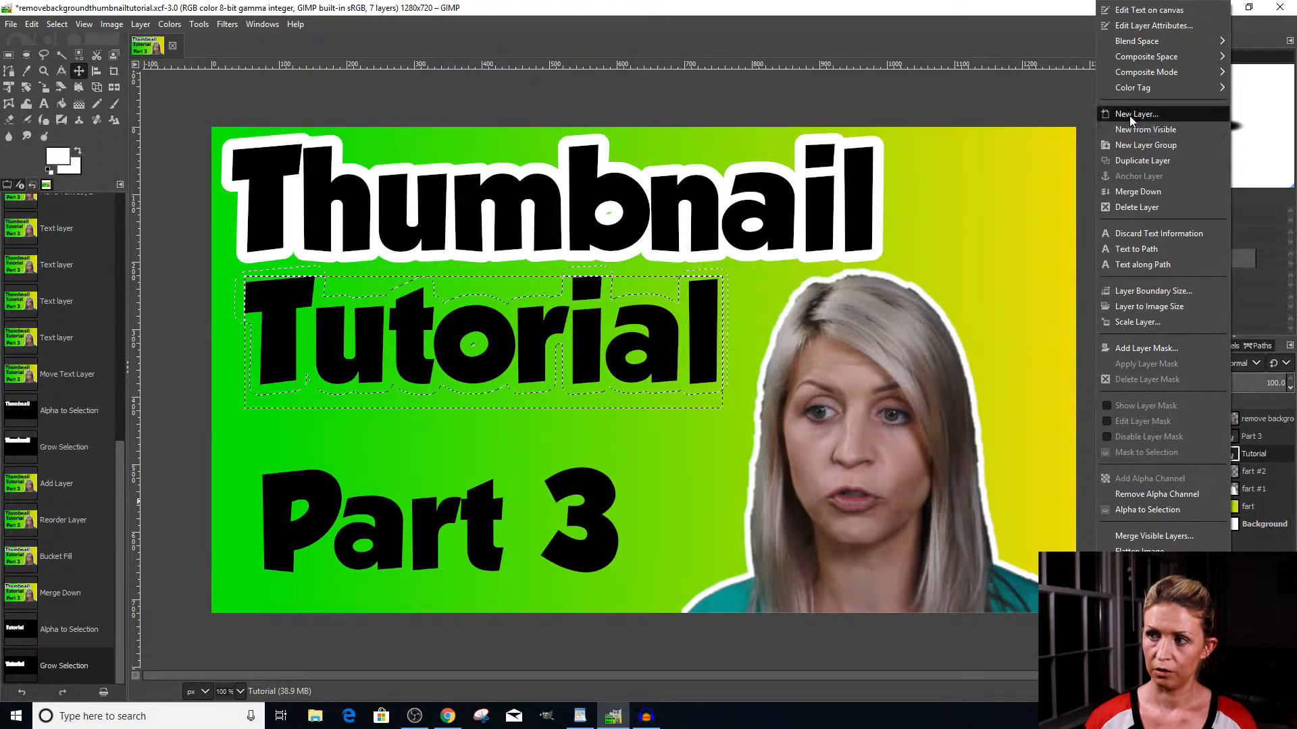
{"action": "left_click", "coordinate": [1129, 116]}
{"action": "left_click", "coordinate": [1192, 345]}
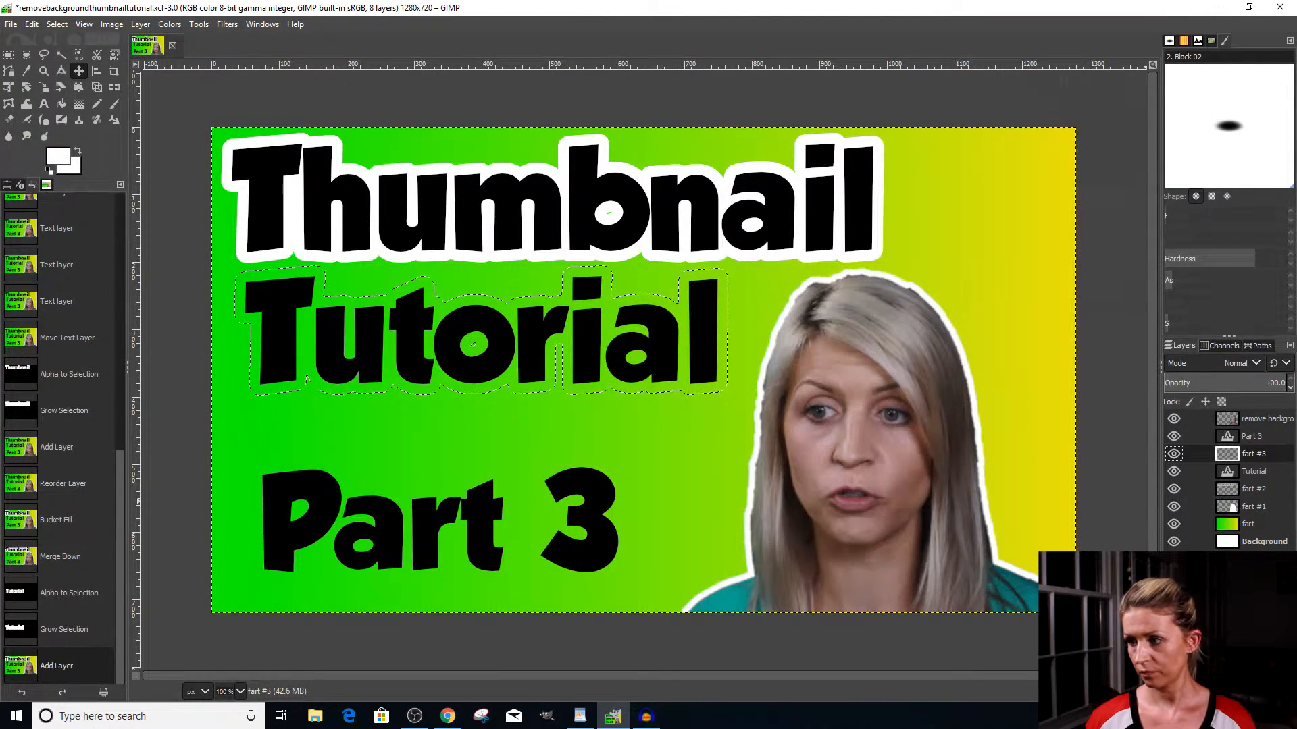
{"action": "left_click_drag", "start_coordinate": [1232, 456], "coordinate": [1230, 480]}
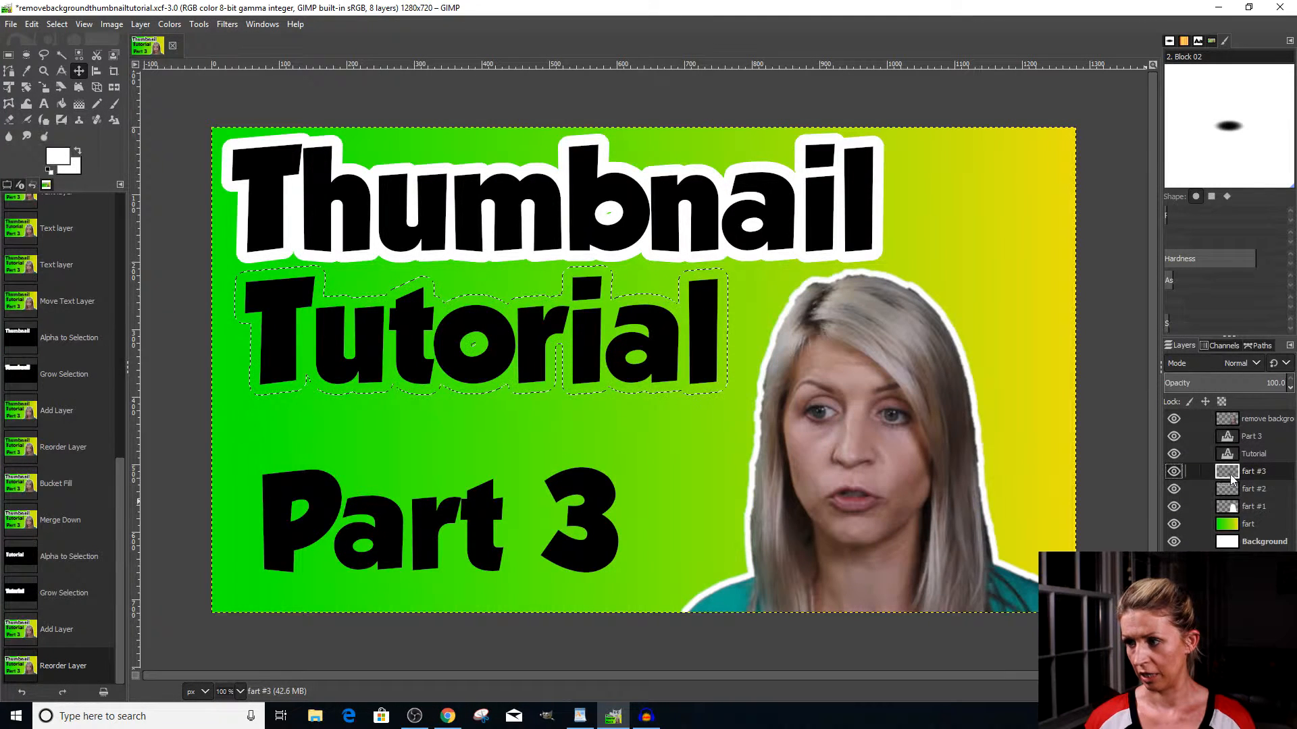
Fill the grown Tutorial selection with white and merge the Tutorial text layer down into this outline layer
{"action": "left_click", "coordinate": [61, 103]}
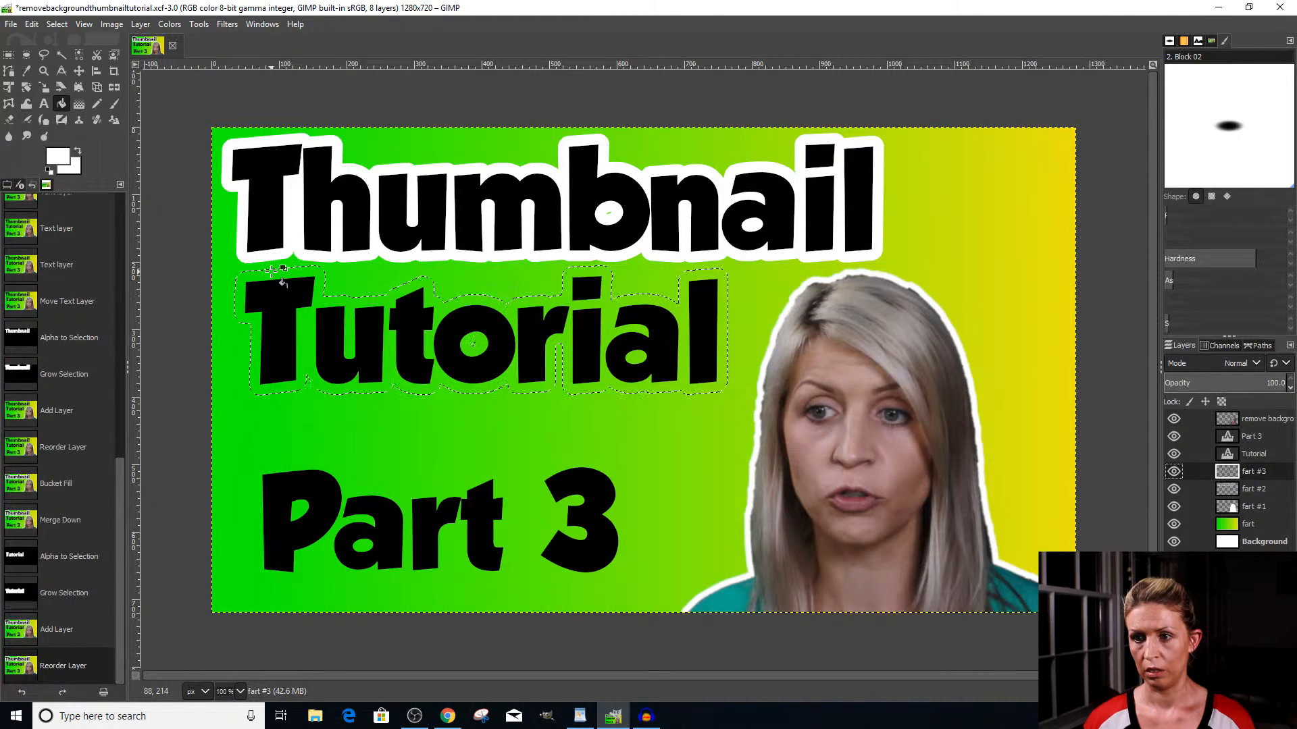
{"action": "left_click", "coordinate": [273, 272]}
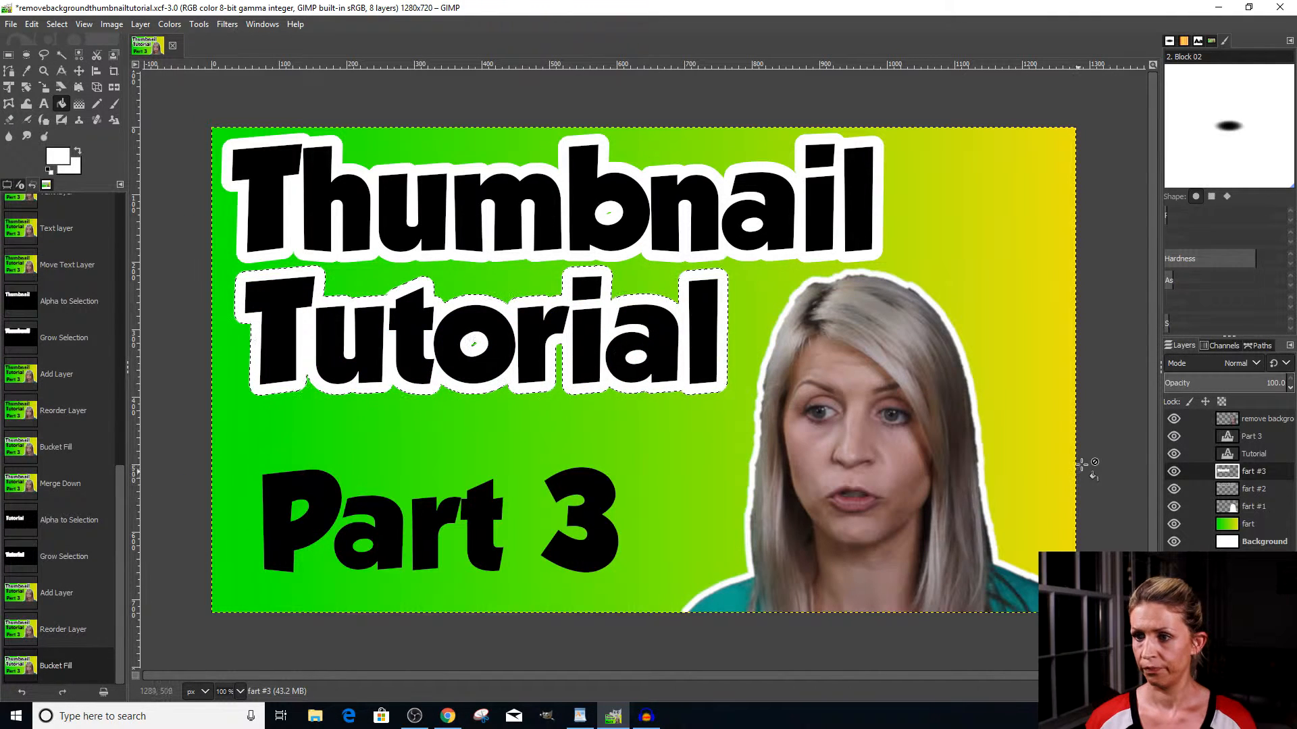
{"action": "right_click", "coordinate": [1231, 455]}
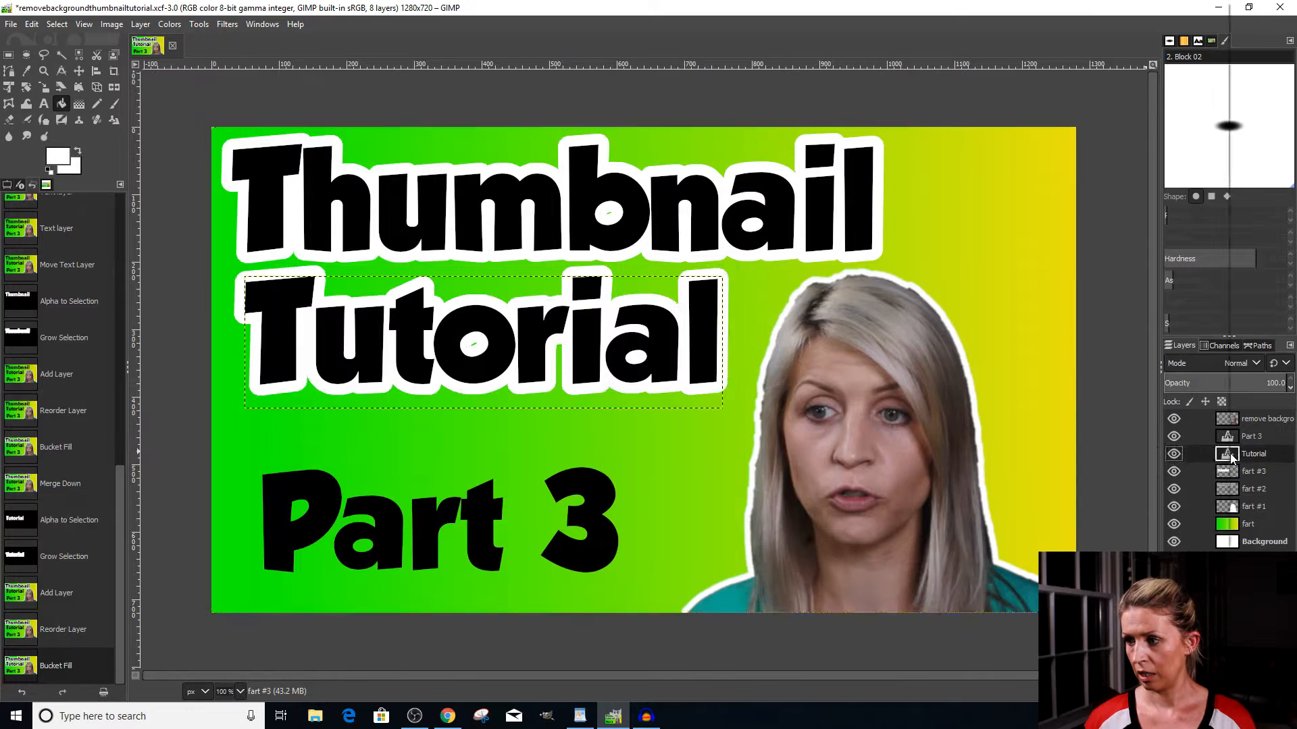
{"action": "left_click", "coordinate": [1113, 191]}
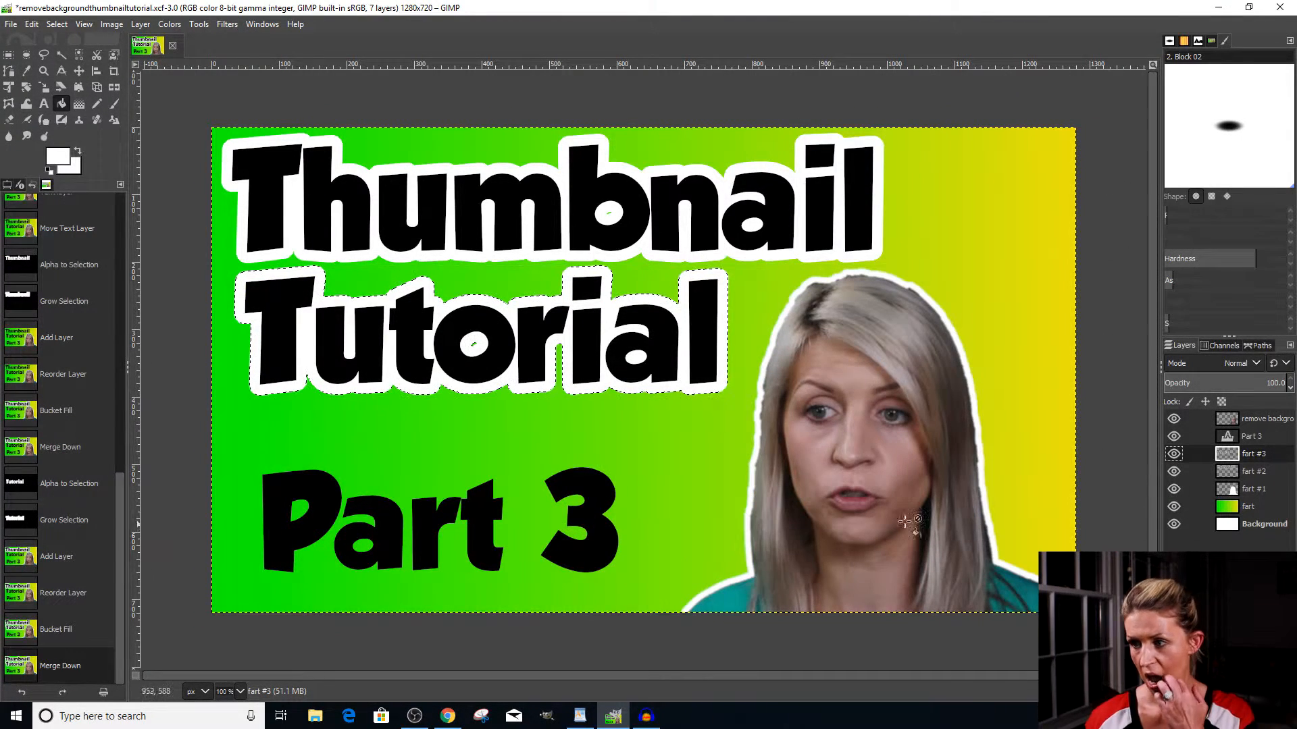
Turn the Part 3 text layer's alpha into a selection and grow it by 14 px
{"action": "left_click", "coordinate": [1227, 439]}
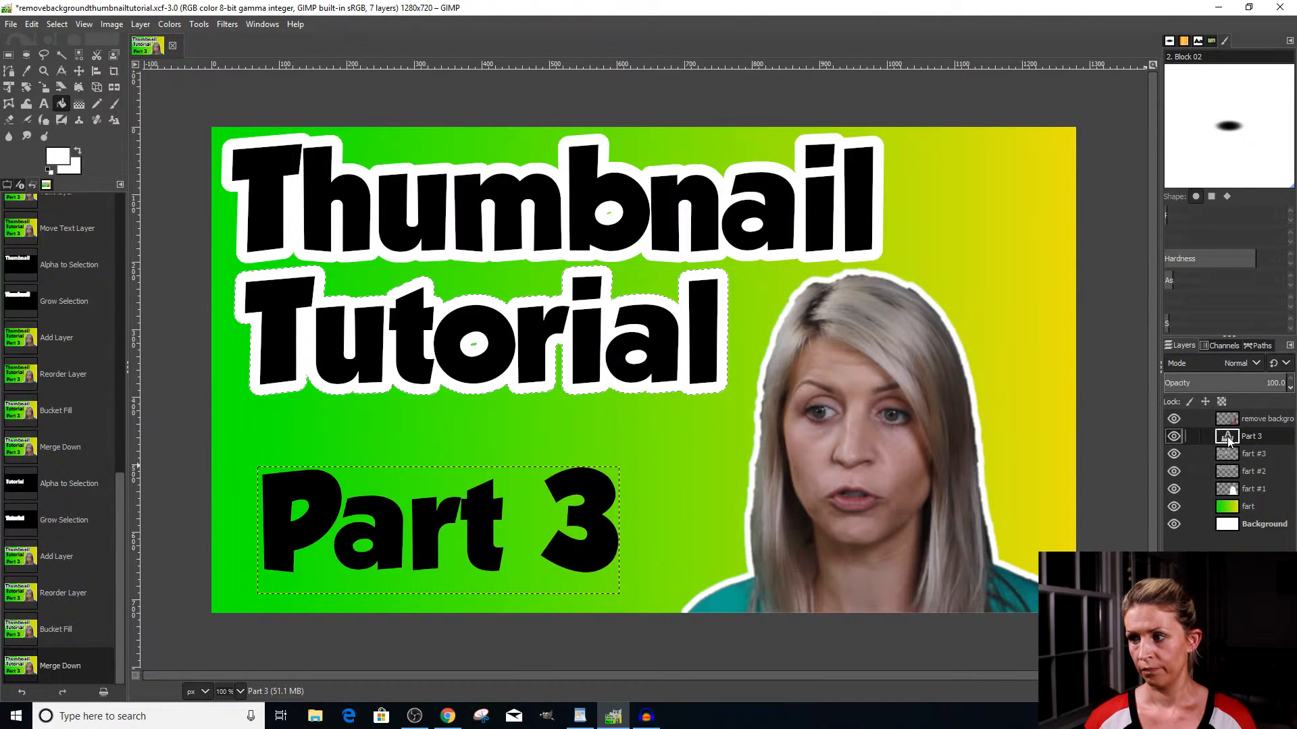
{"action": "right_click", "coordinate": [1227, 439]}
{"action": "left_click", "coordinate": [1142, 510]}
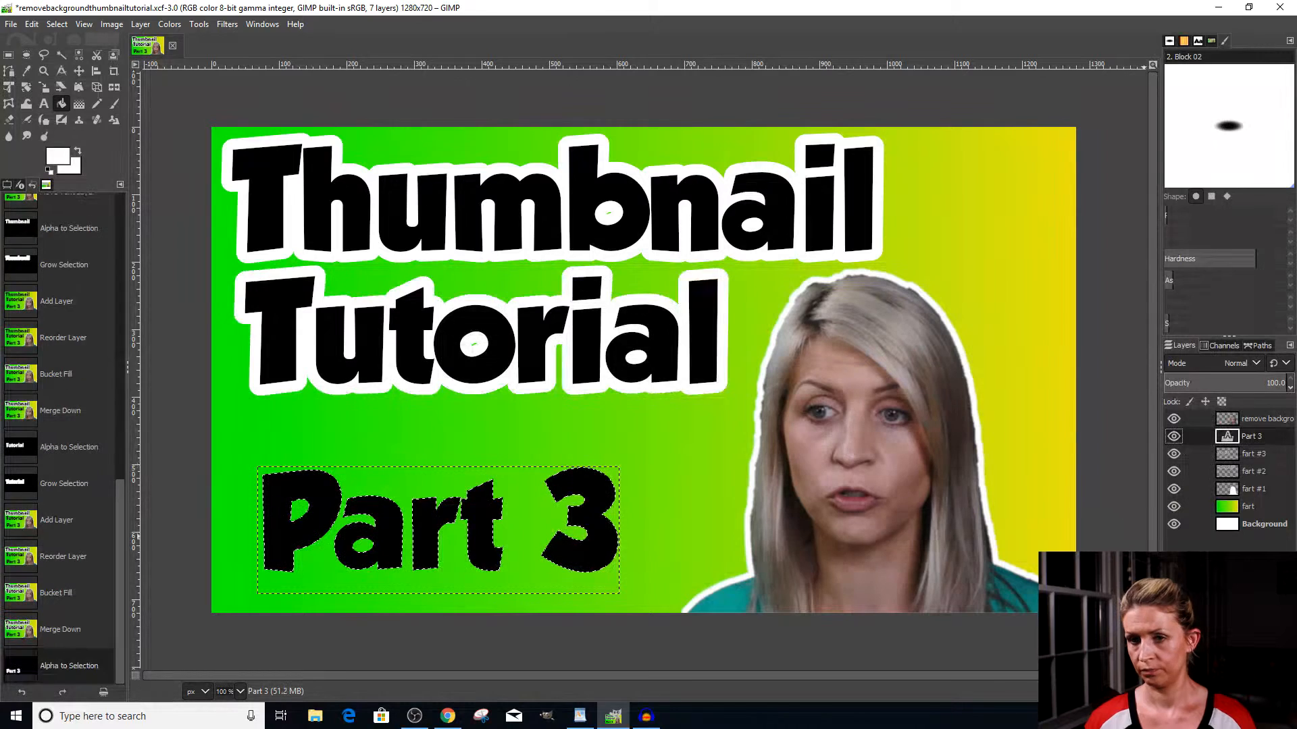
{"action": "left_click", "coordinate": [54, 24]}
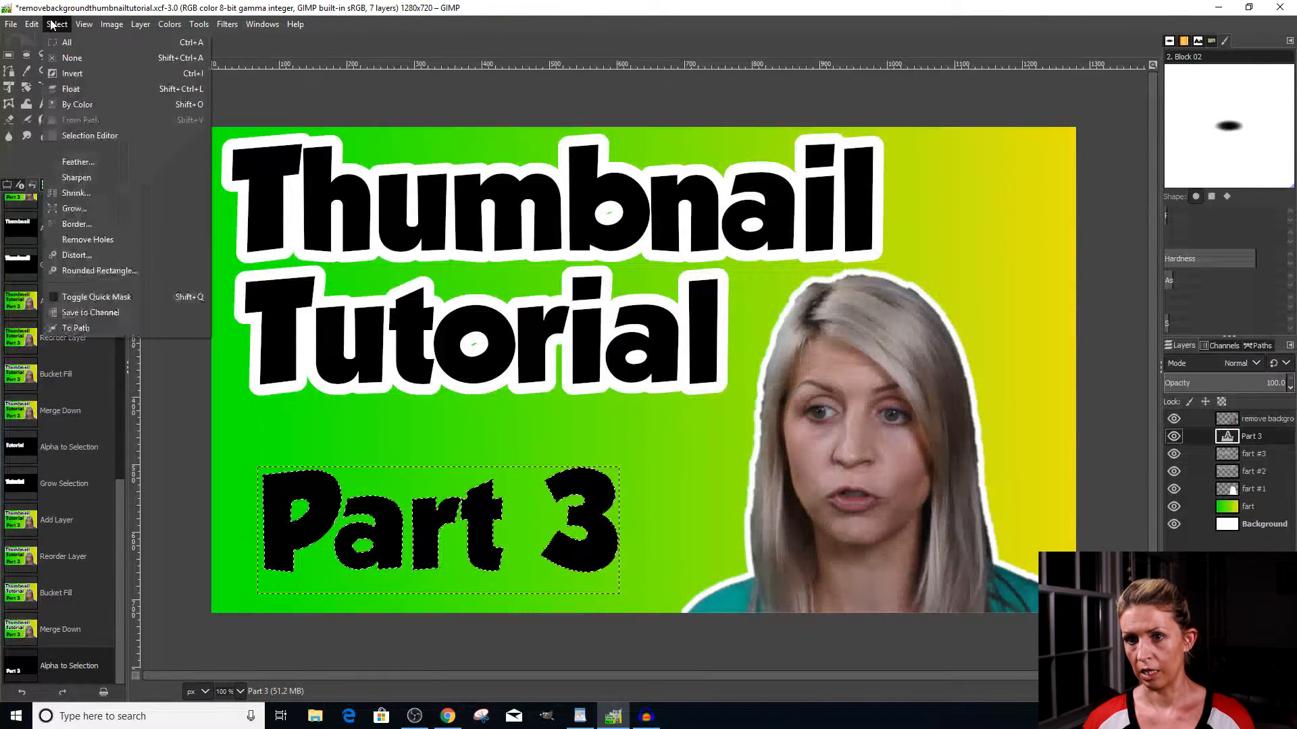
{"action": "left_click", "coordinate": [90, 209]}
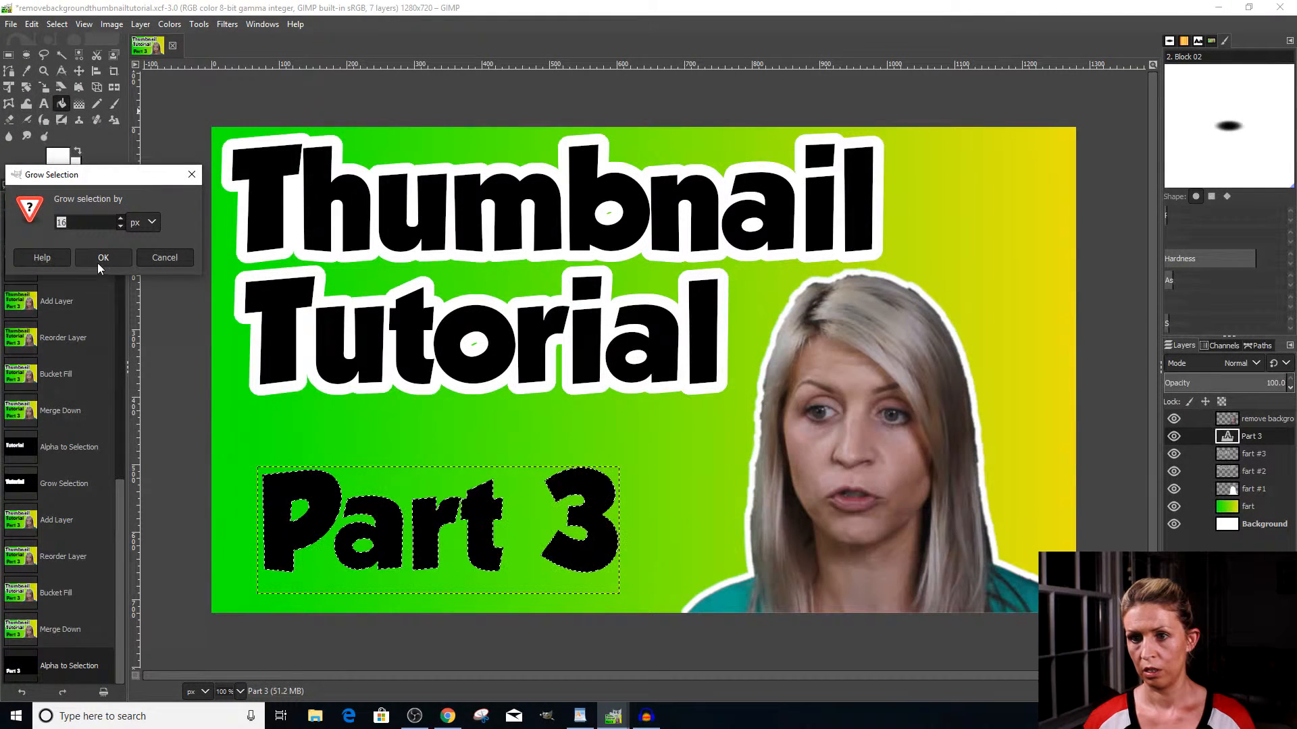
{"action": "left_click", "coordinate": [120, 226]}
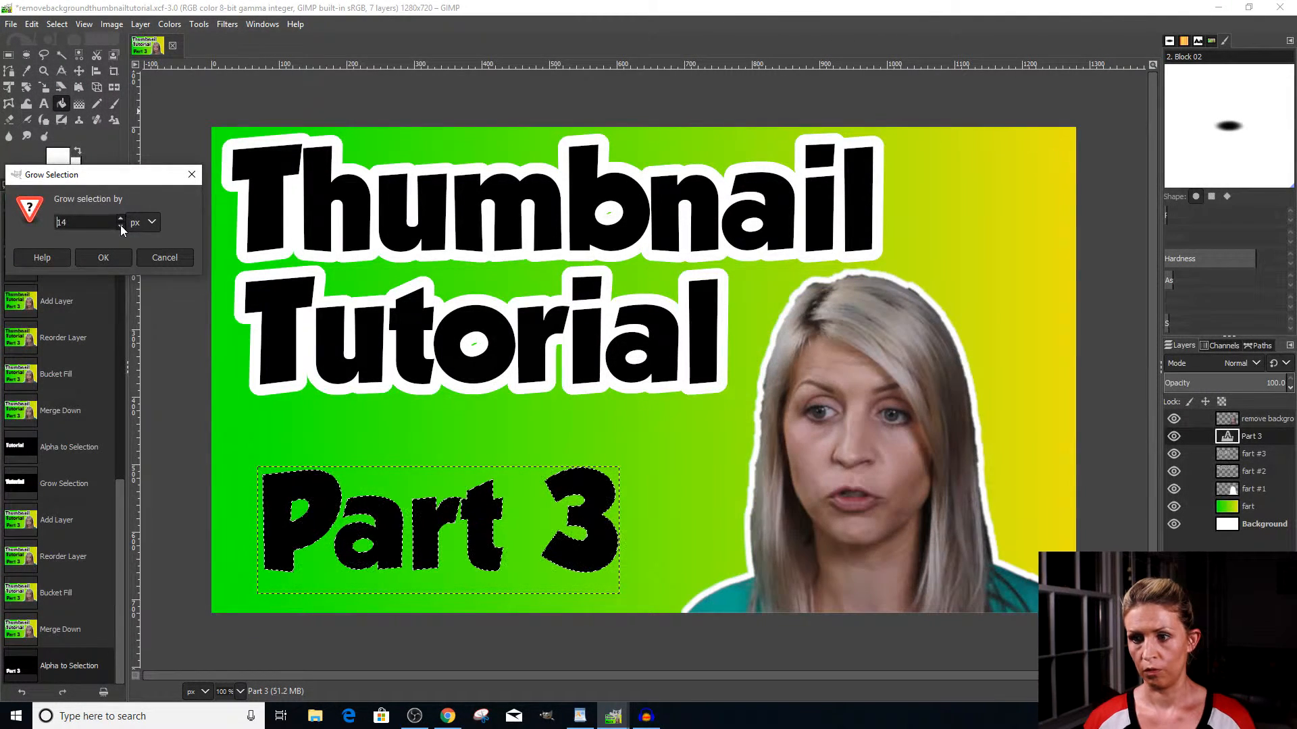
{"action": "left_click", "coordinate": [103, 259]}
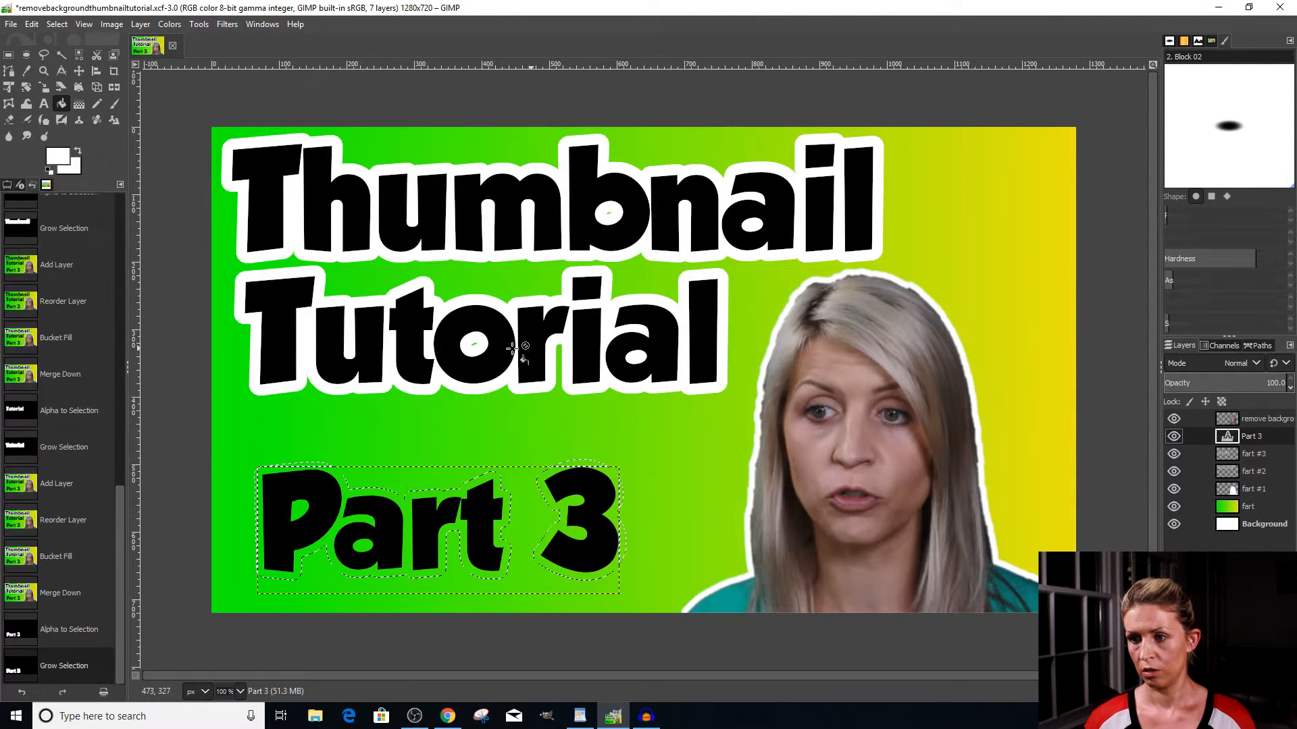
Add a transparent 1280 × 720 px layer above the Part 3 text layer and fill the grown selection with white
{"action": "right_click", "coordinate": [1213, 436]}
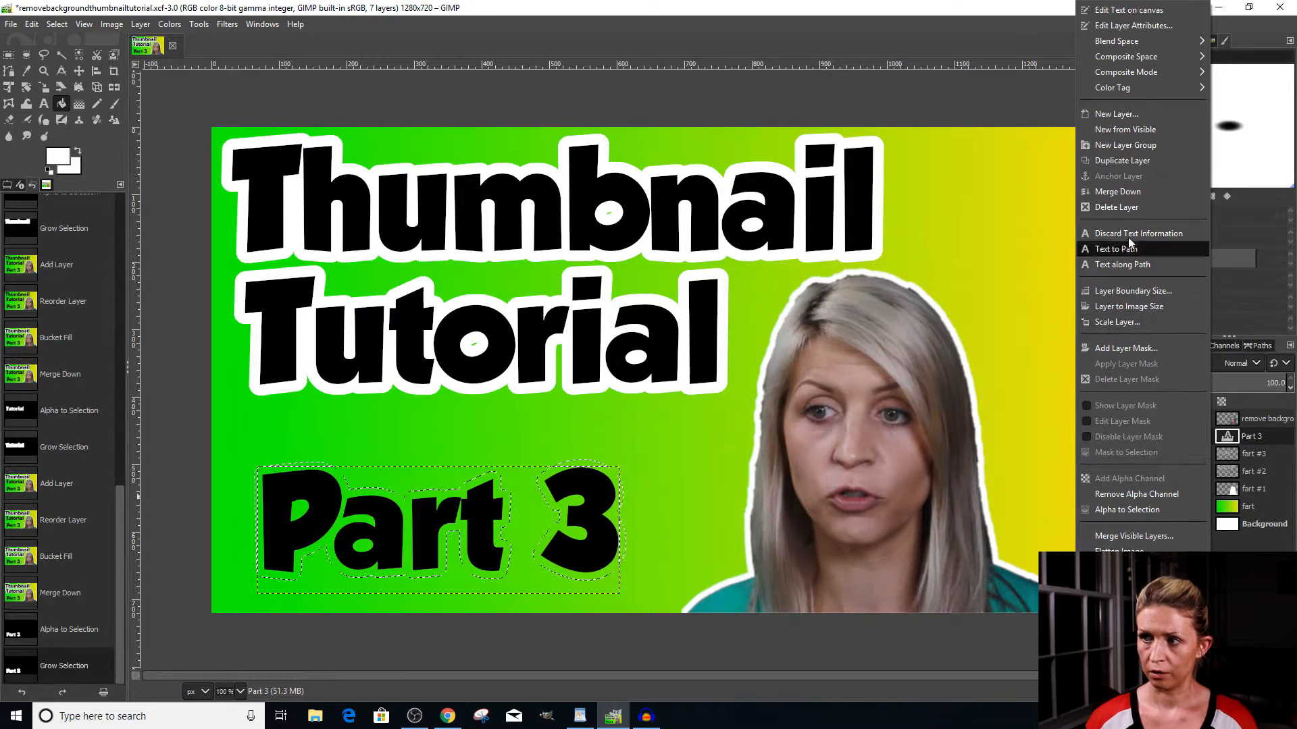
{"action": "left_click", "coordinate": [1120, 118]}
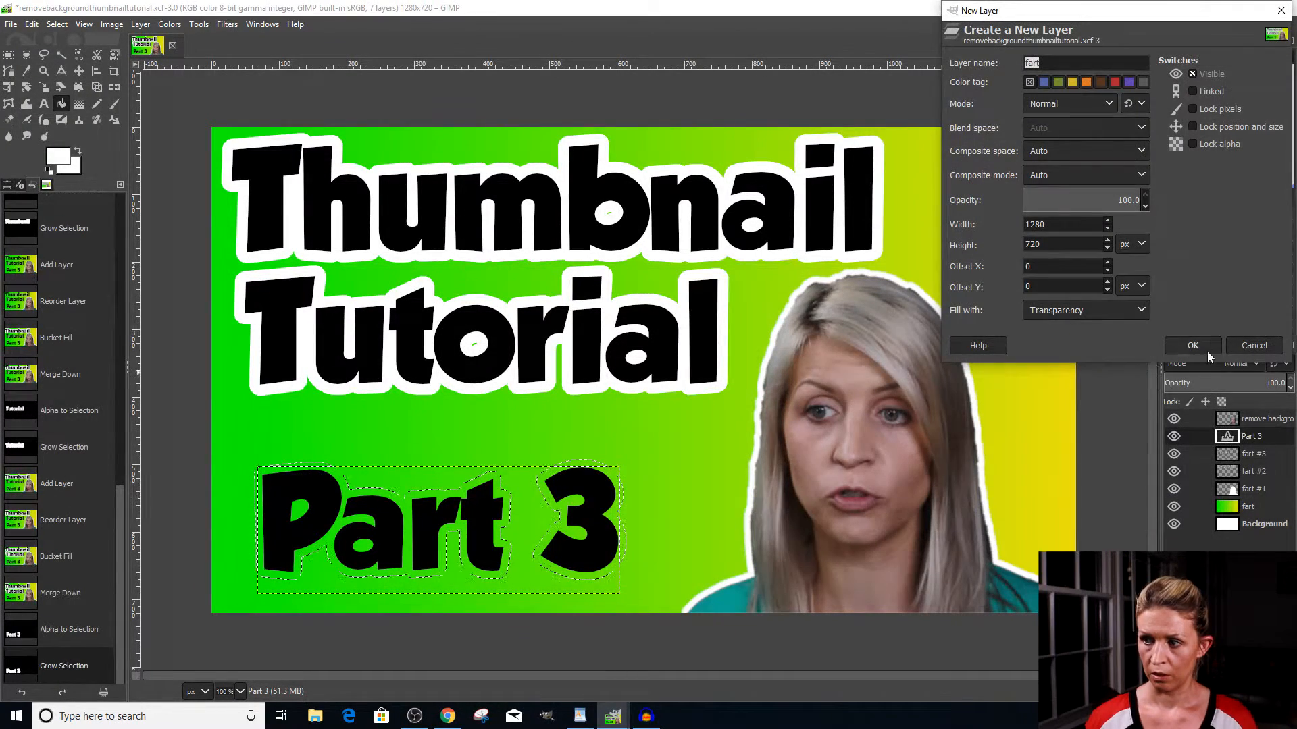
{"action": "left_click", "coordinate": [1193, 346]}
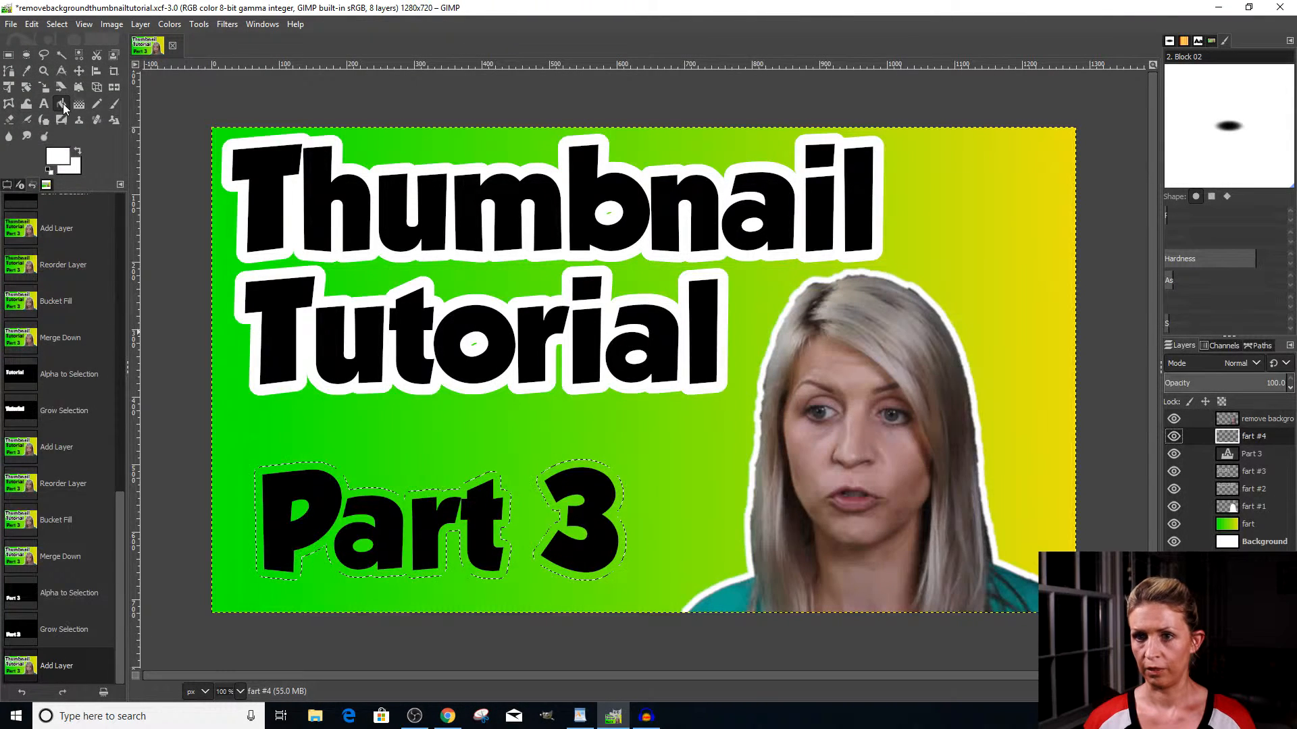
{"action": "left_click", "coordinate": [281, 479]}
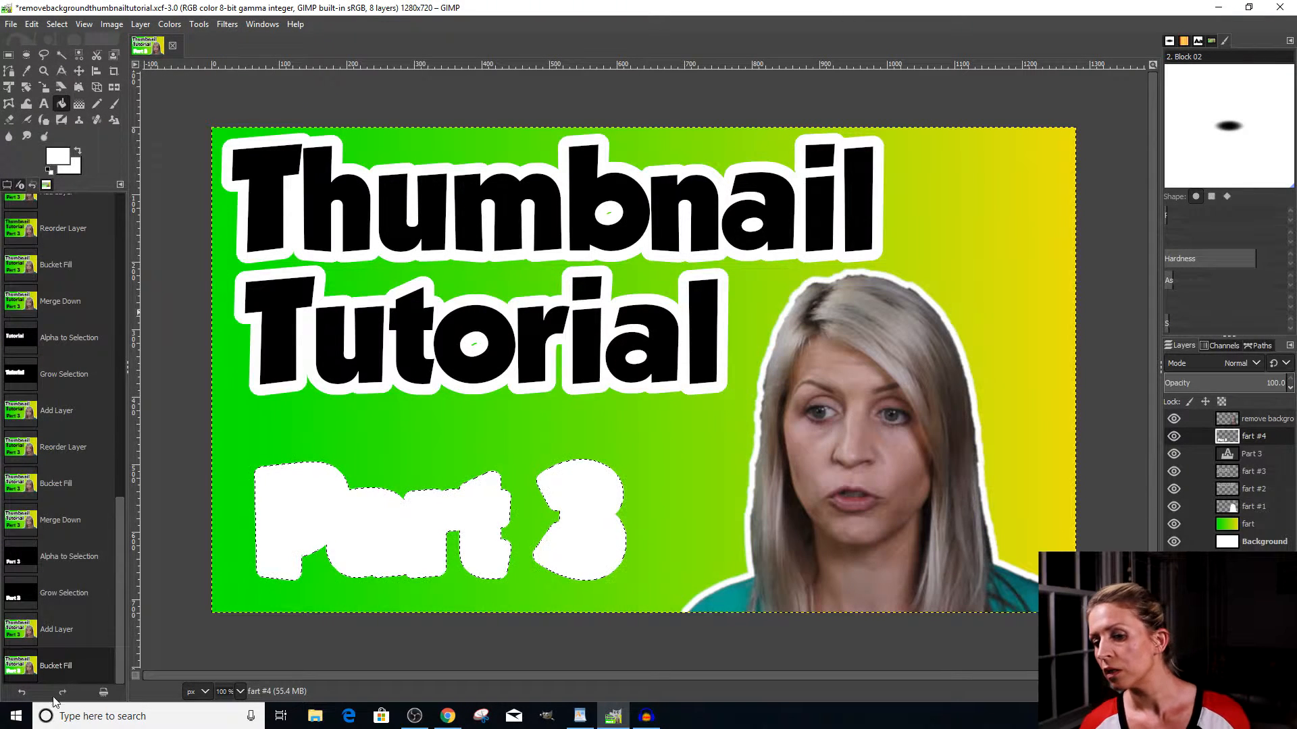
Undo the last bucket fill and place the empty fart #4 layer directly below the Part 3 text layer
{"action": "left_click", "coordinate": [21, 693]}
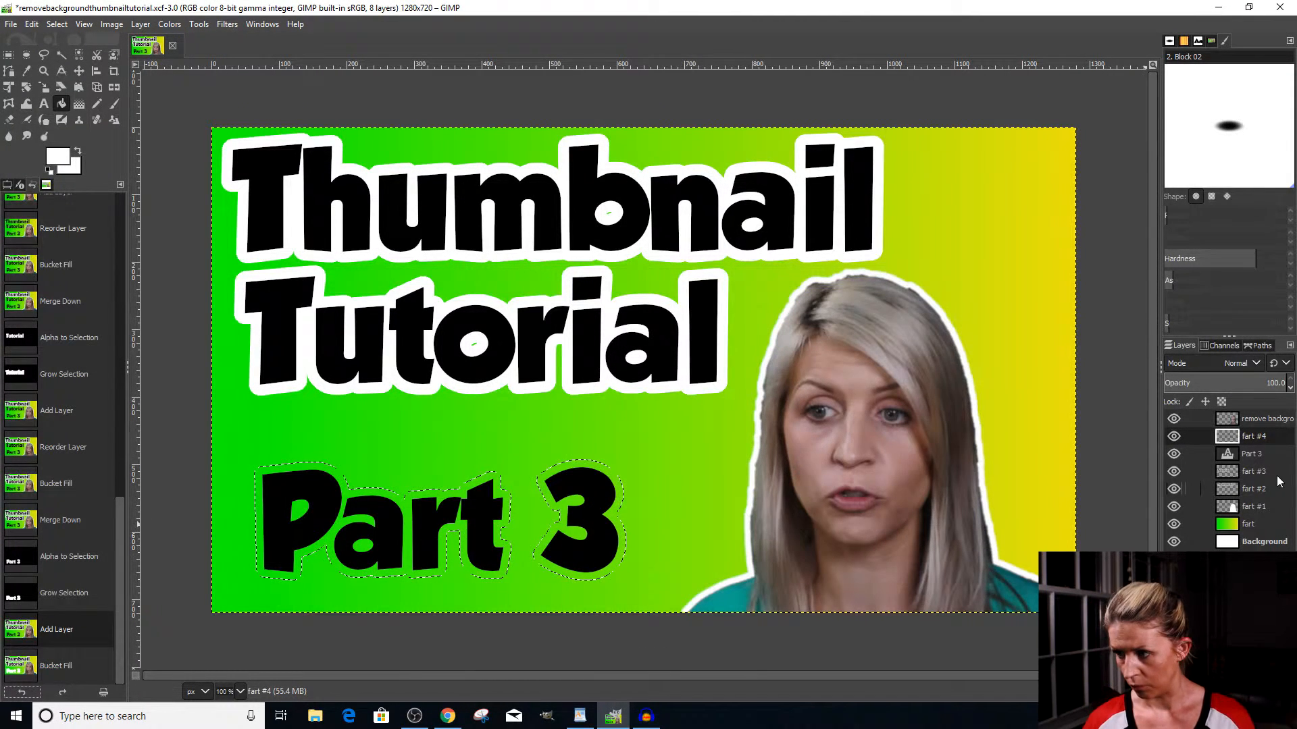
{"action": "left_click_drag", "start_coordinate": [1228, 439], "coordinate": [1230, 465]}
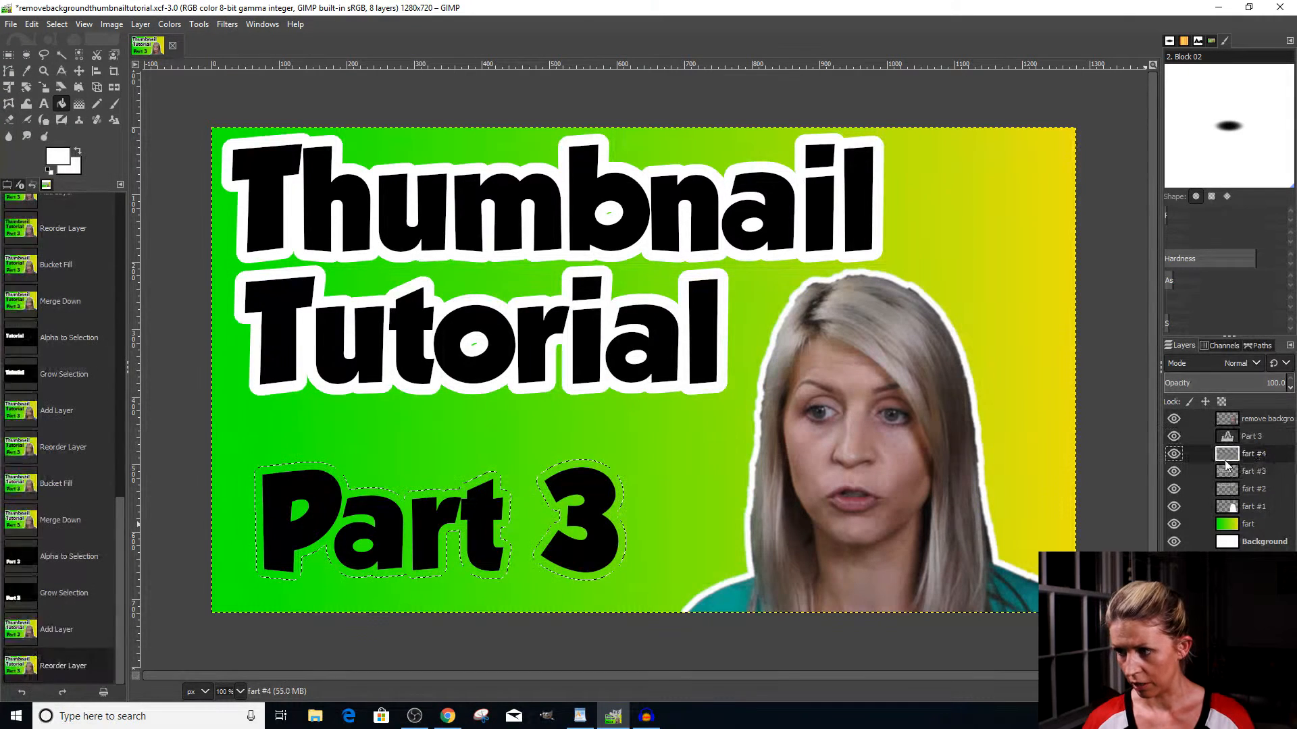
Fill the grown Part 3 selection with white and merge the Part 3 text layer down into this outline layer
{"action": "left_click", "coordinate": [330, 468]}
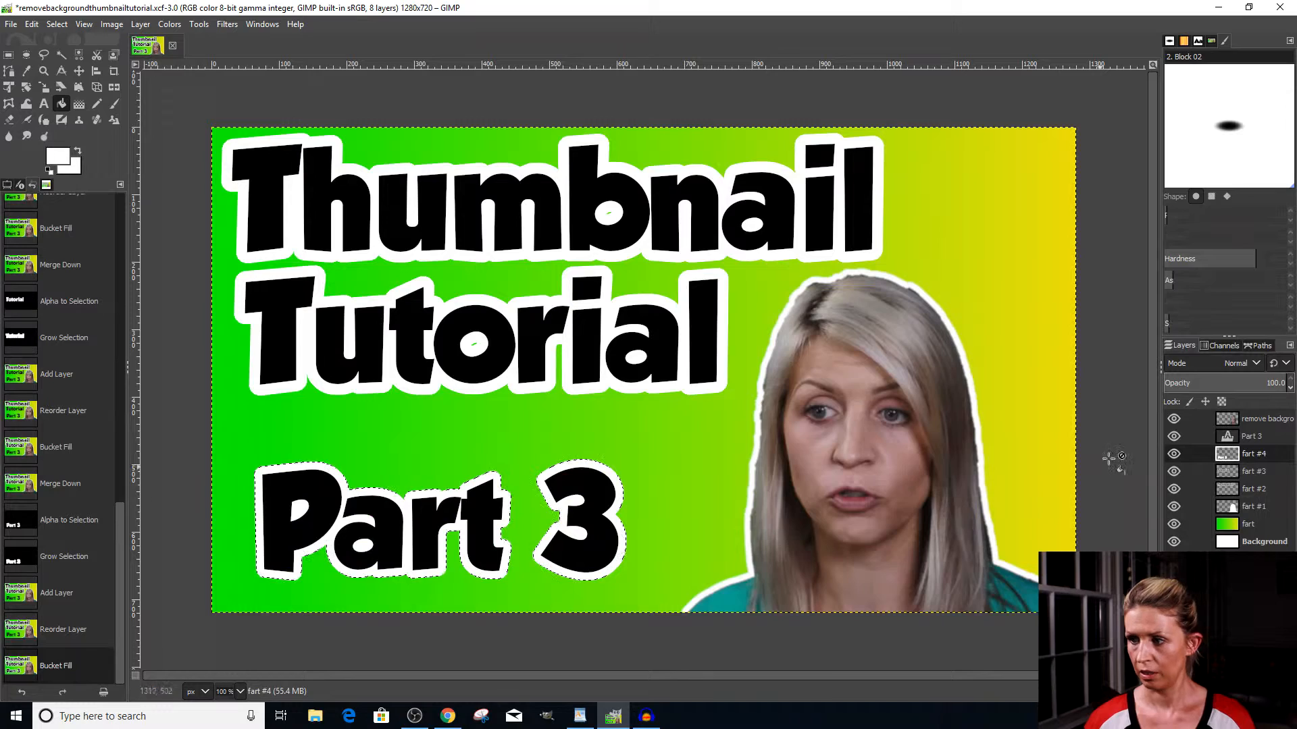
{"action": "right_click", "coordinate": [1227, 437]}
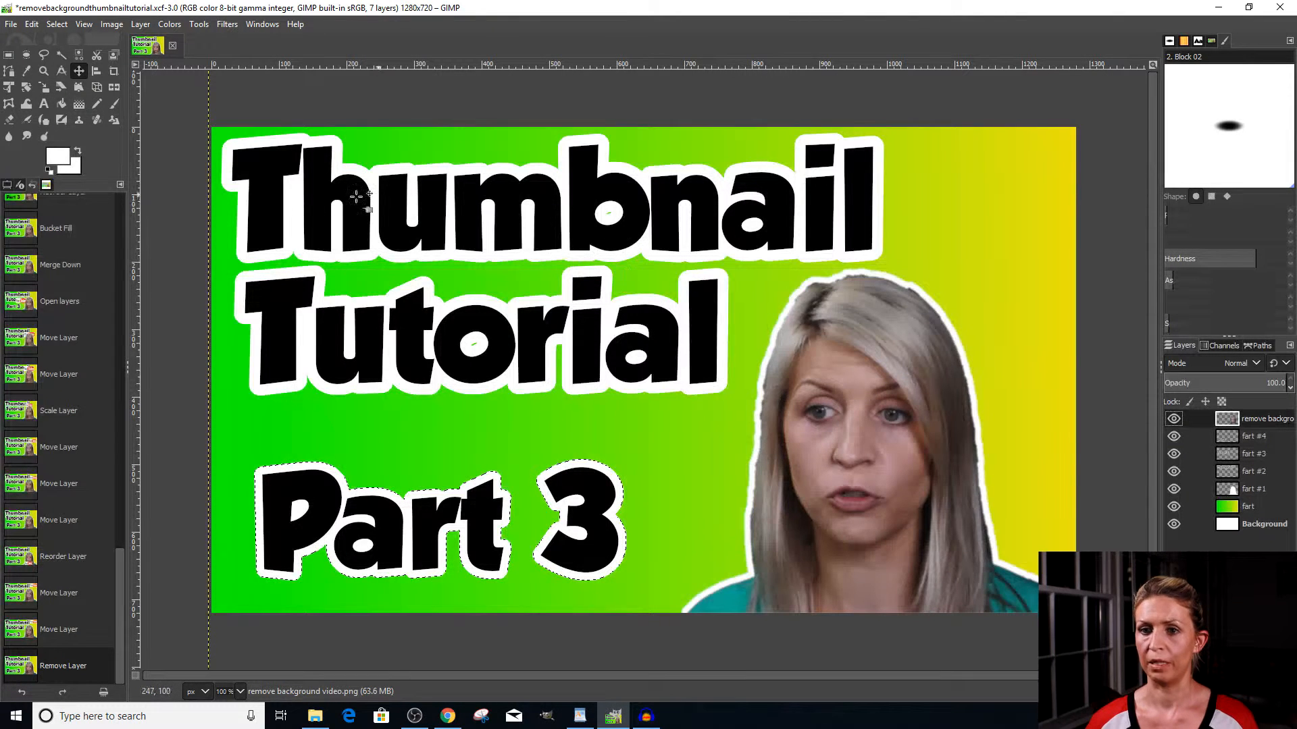
Open YouTubeLogo.jpg from the Images4Thumbnails folder as a new layer in the thumbnail
{"action": "left_click", "coordinate": [10, 25]}
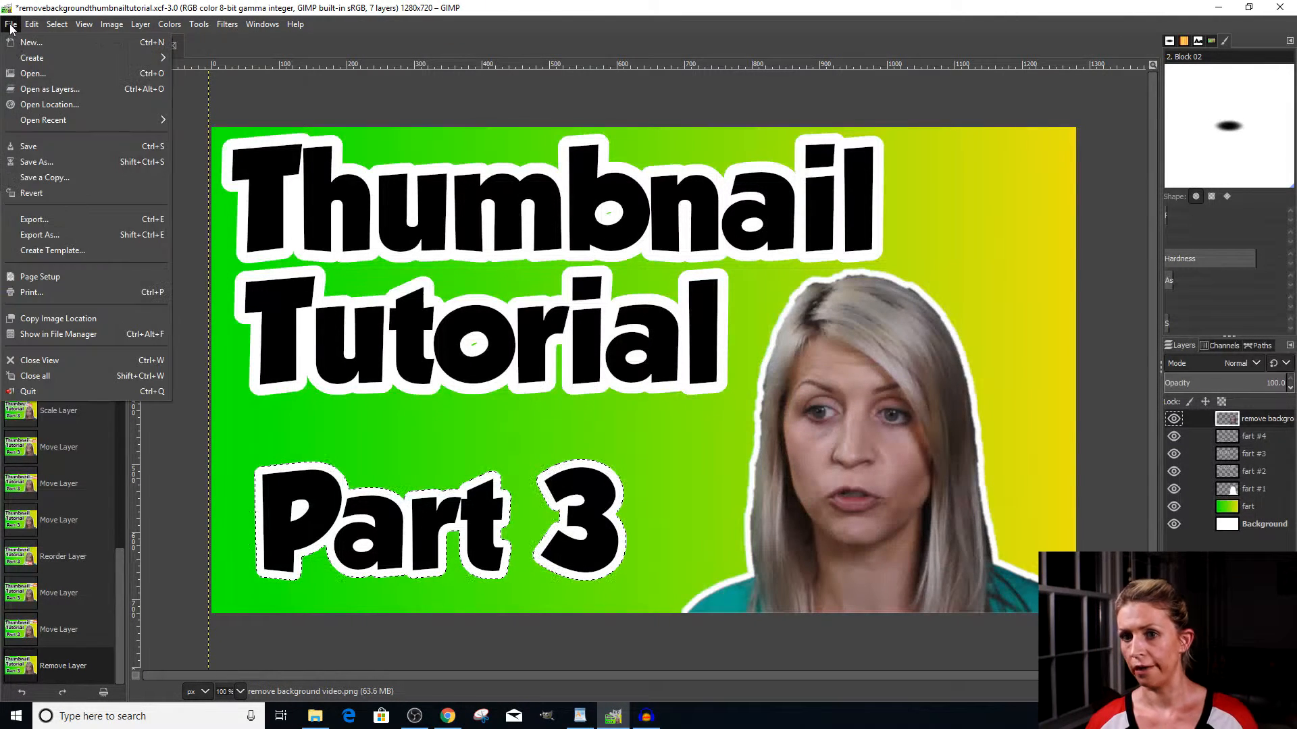
{"action": "left_click", "coordinate": [37, 87]}
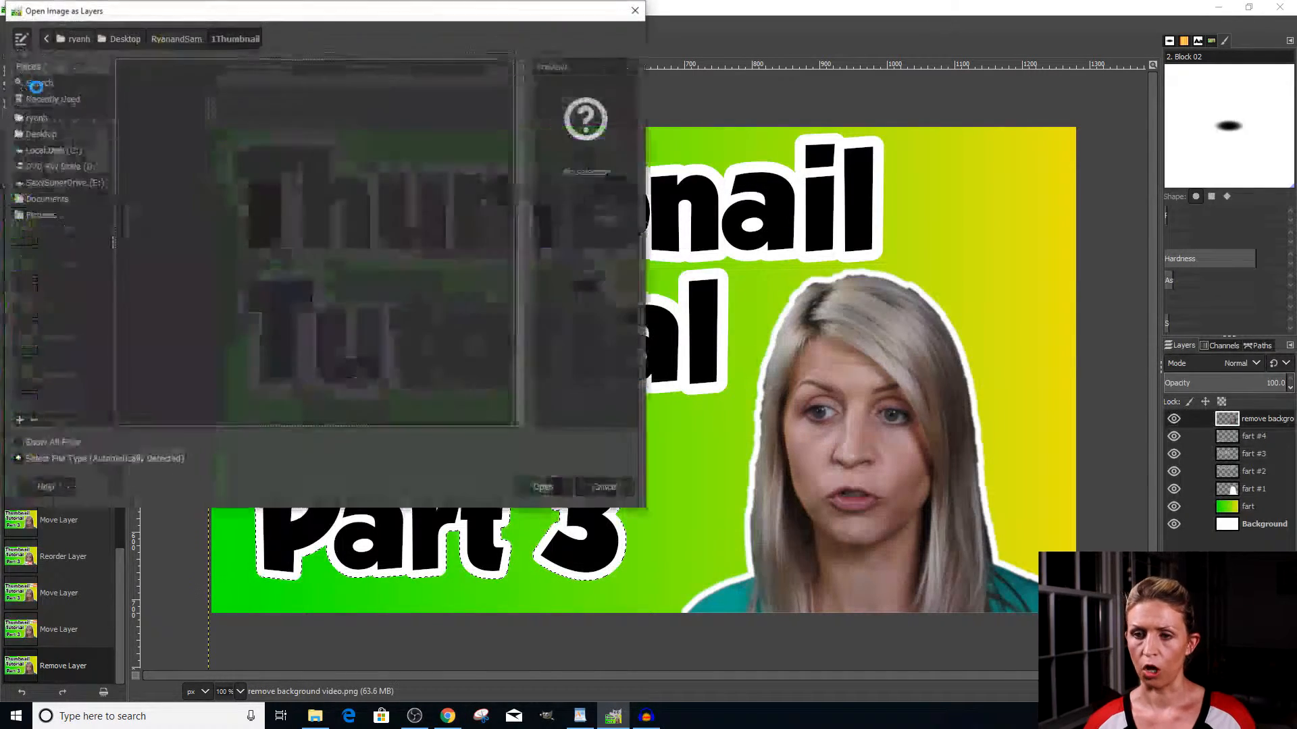
{"action": "scroll", "coordinate": [181, 164], "scroll_direction": "up", "scroll_amount": 6}
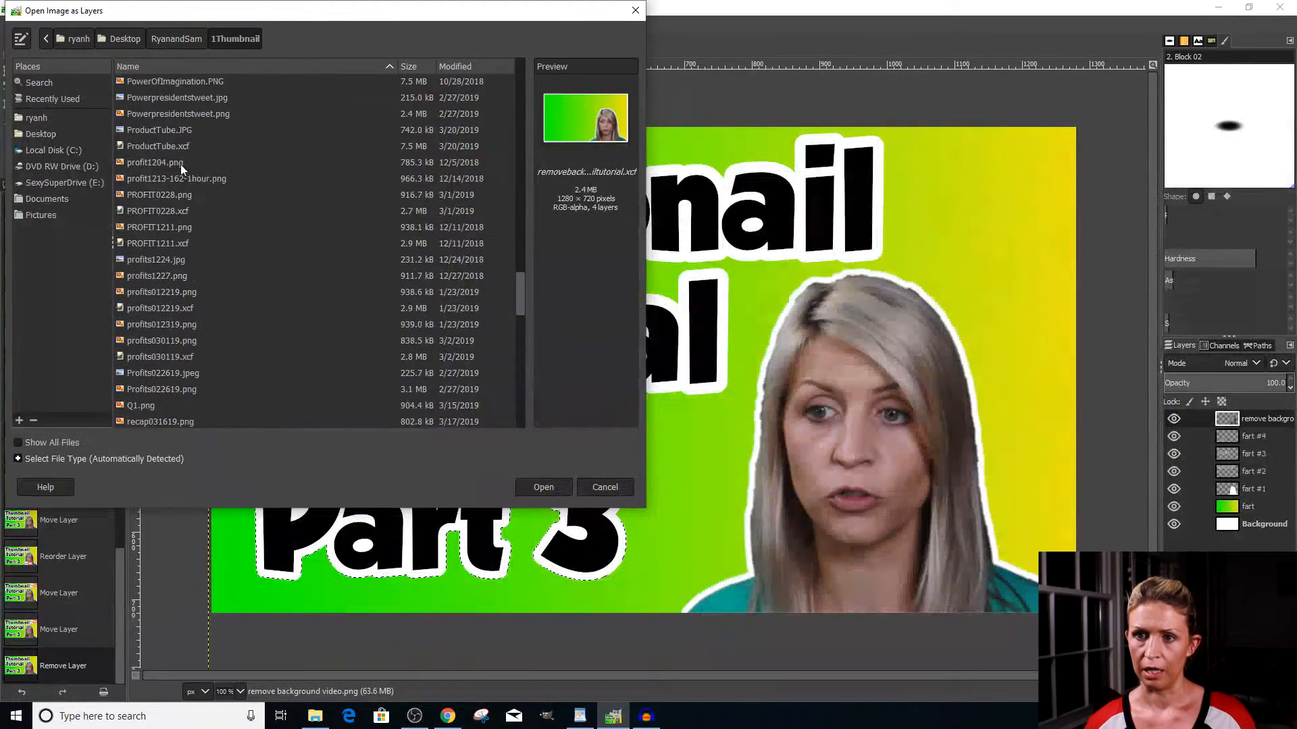
{"action": "scroll", "coordinate": [184, 101], "scroll_direction": "up", "scroll_amount": 10}
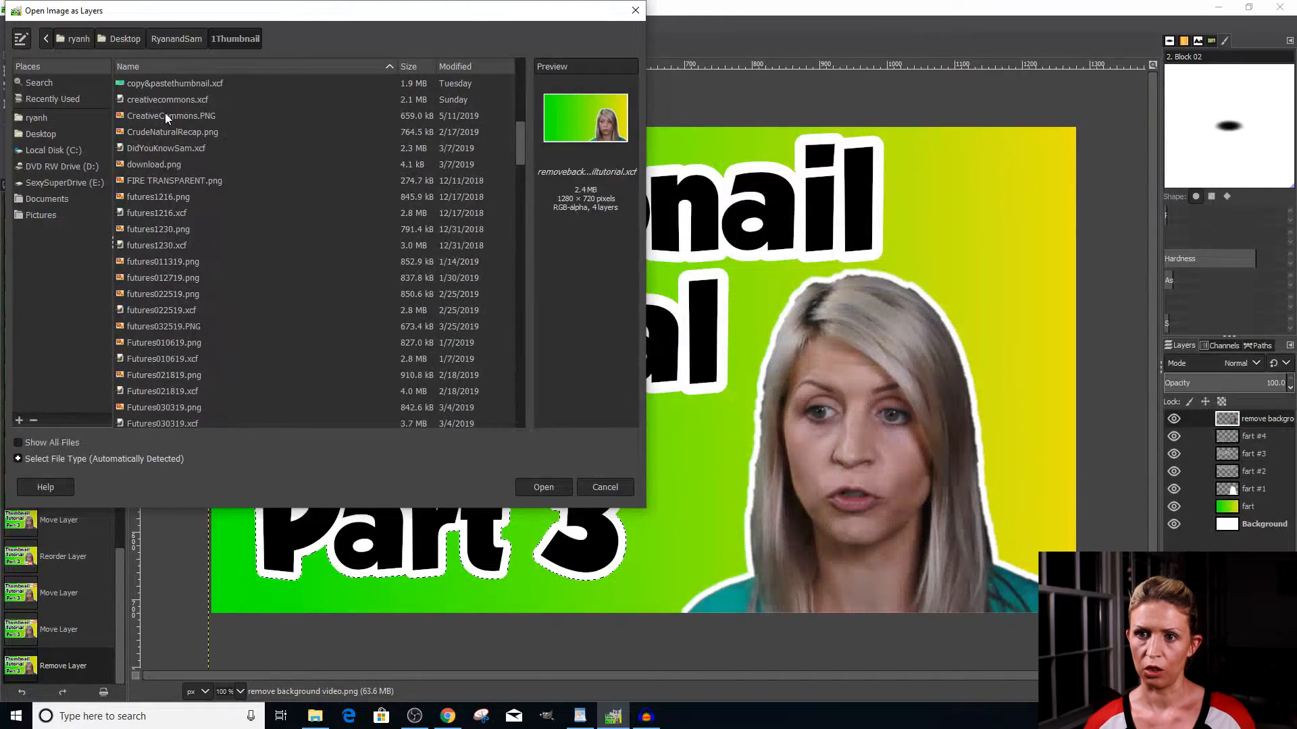
{"action": "scroll", "coordinate": [164, 108], "scroll_direction": "up", "scroll_amount": 1}
{"action": "left_click", "coordinate": [148, 98]}
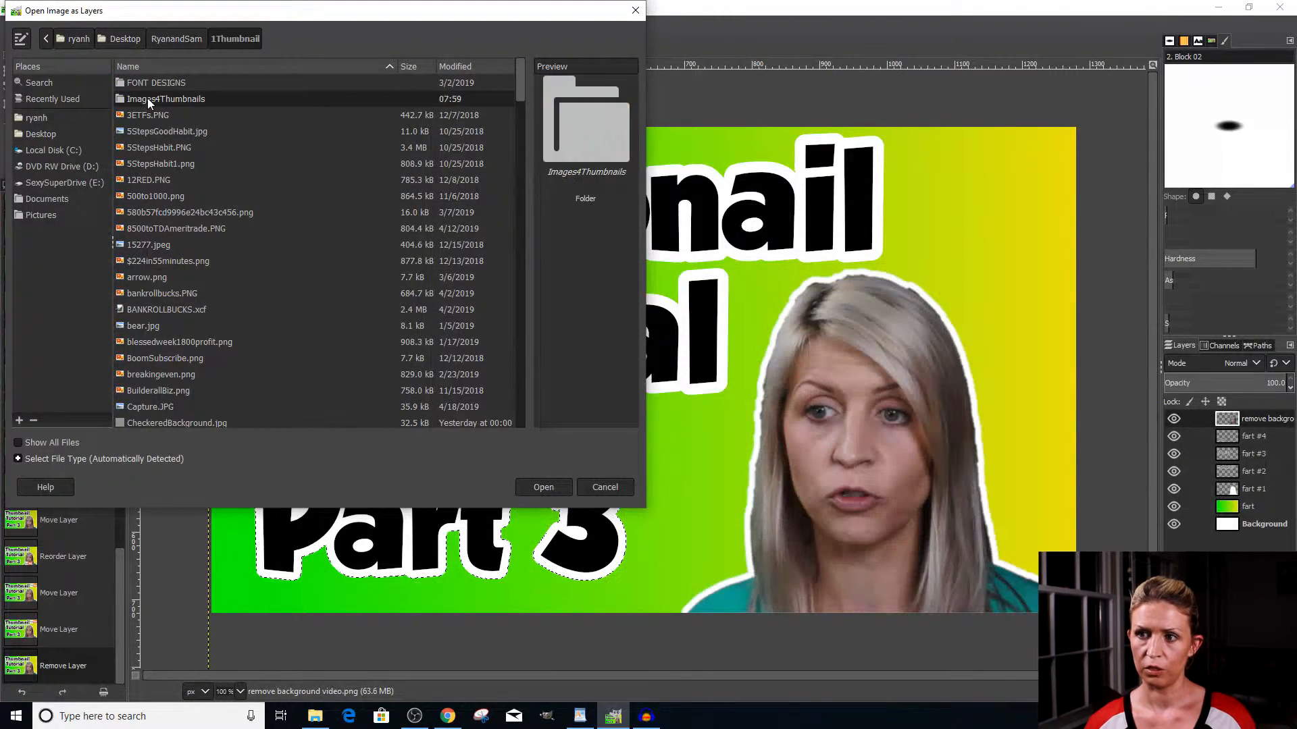
{"action": "double_click", "coordinate": [142, 98]}
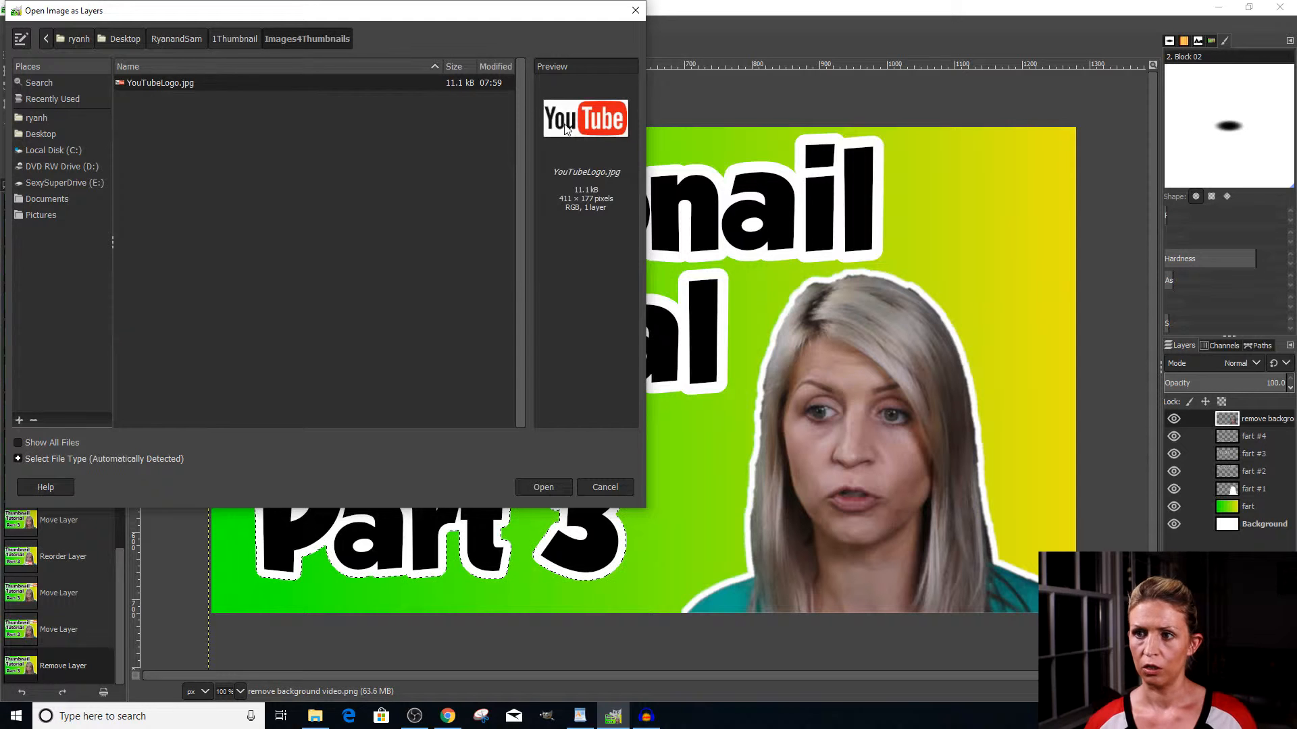
{"action": "left_click", "coordinate": [549, 491]}
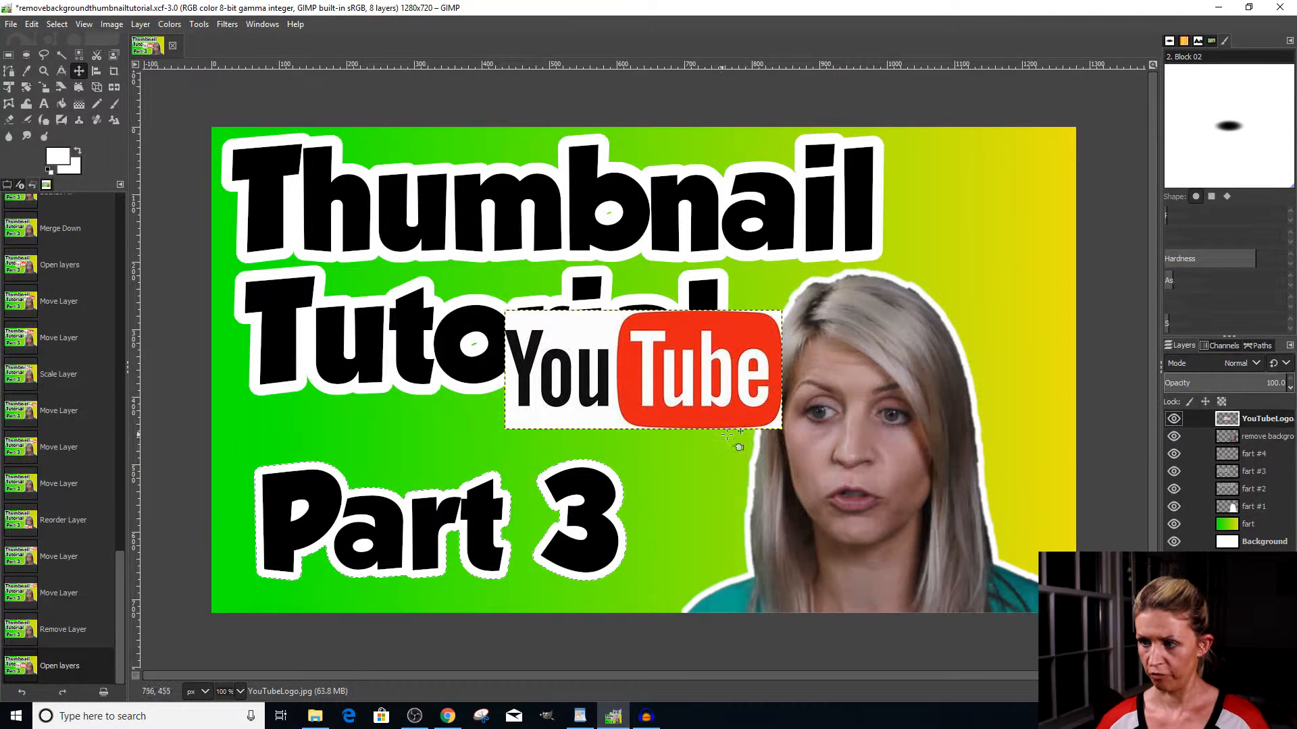
Scale the YouTube logo layer to 197 × 85 px and move it above the woman's head, beside the word Thumbnail
{"action": "right_click", "coordinate": [1232, 419]}
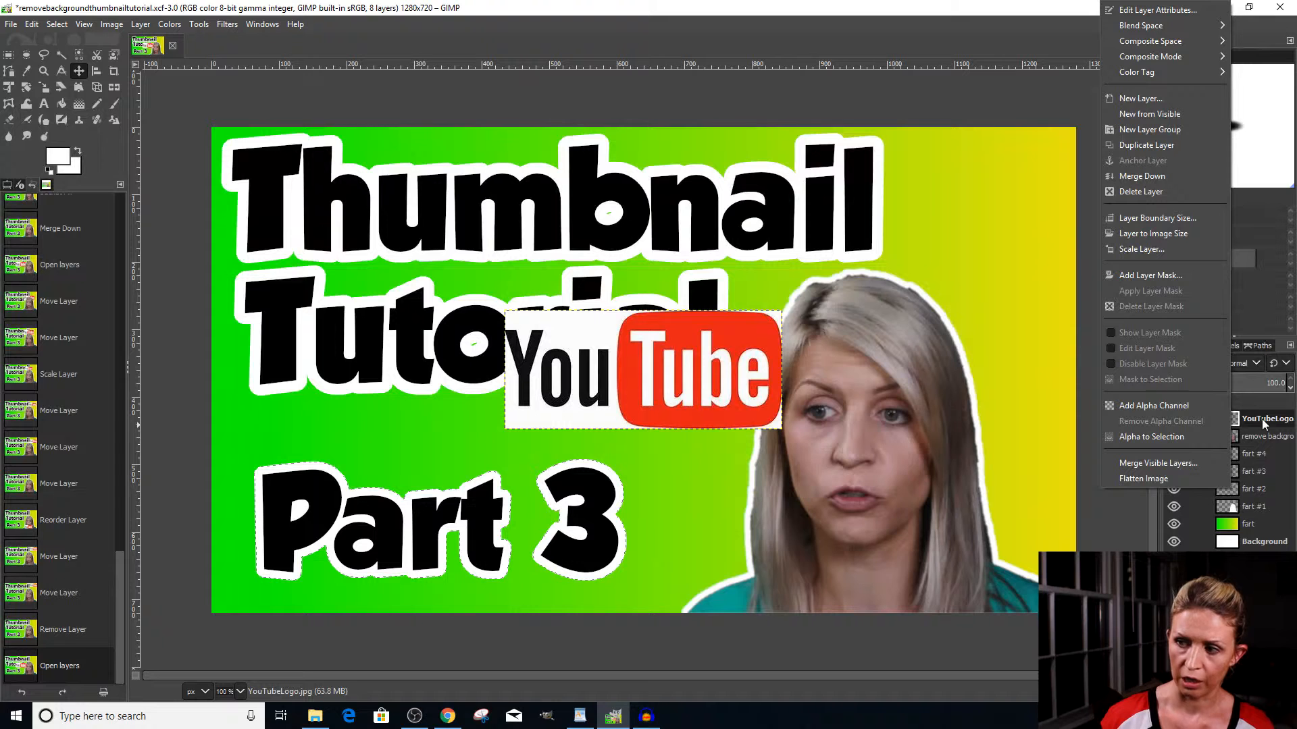
{"action": "left_click", "coordinate": [1145, 250]}
{"action": "type", "text": "148"}
{"action": "left_click", "coordinate": [1141, 229]}
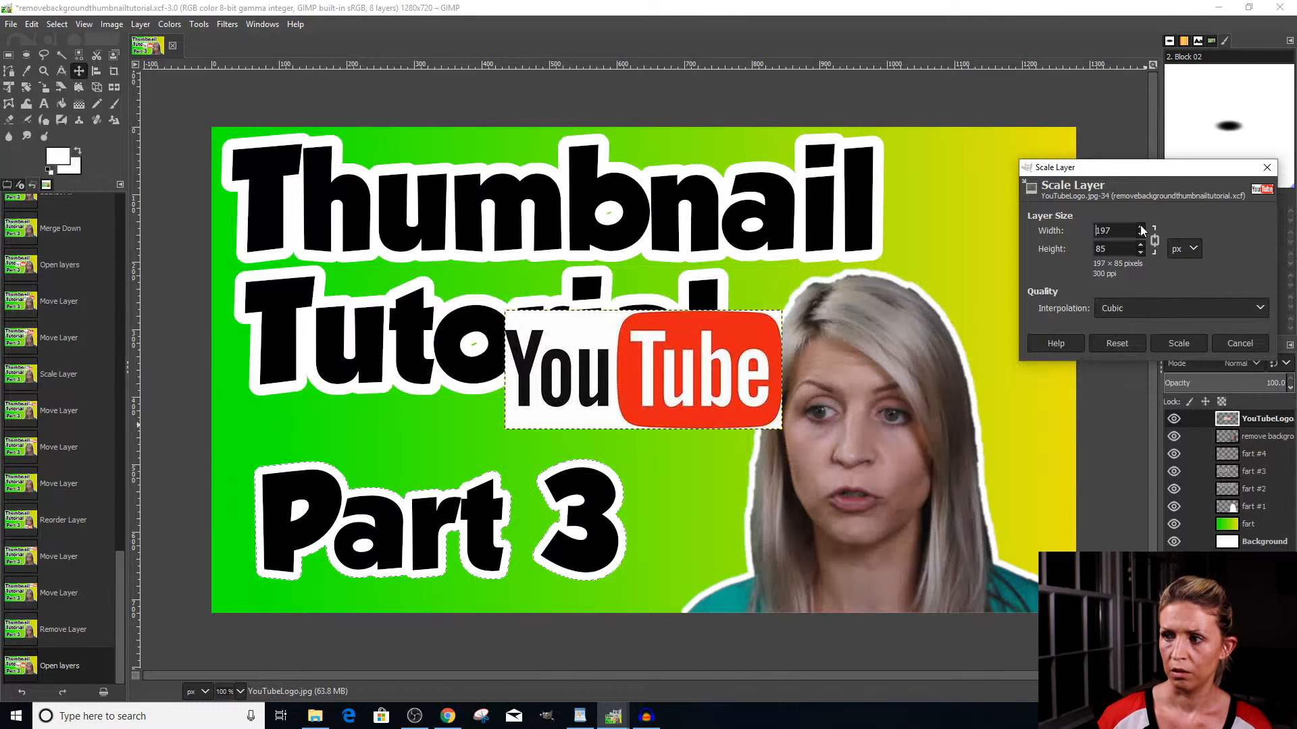
{"action": "left_click", "coordinate": [1177, 342]}
{"action": "left_click_drag", "start_coordinate": [664, 385], "coordinate": [1001, 232]}
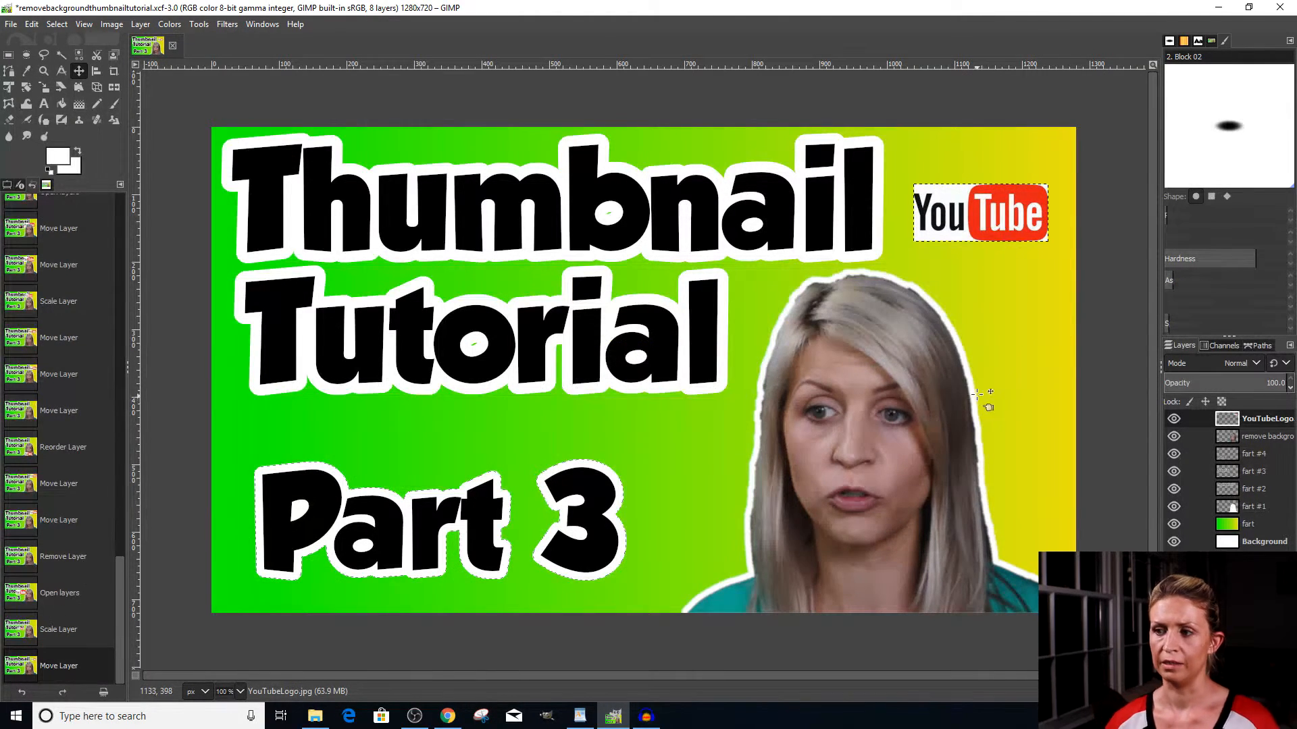